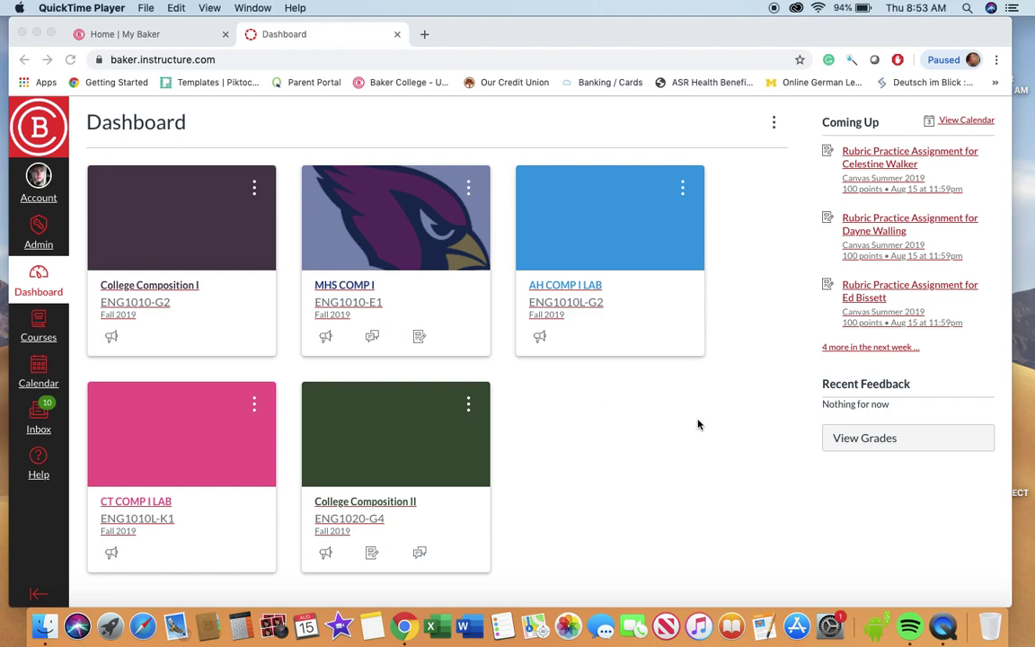
# - Open the account's profile page and review the biography
pyautogui.click(43, 203)
pyautogui.click(42, 201)
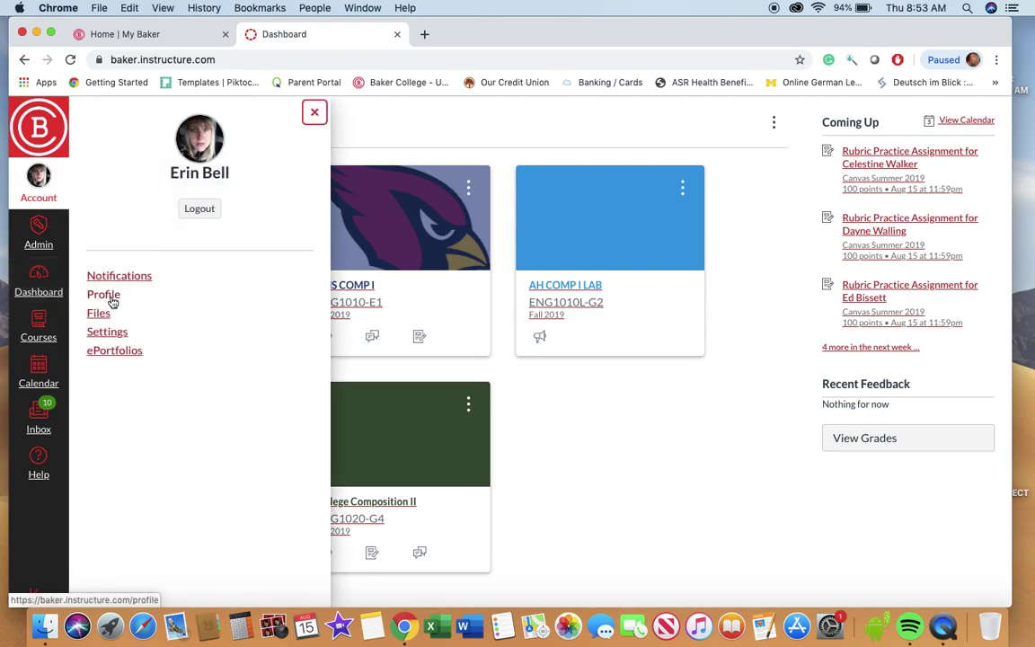
pyautogui.click(111, 300)
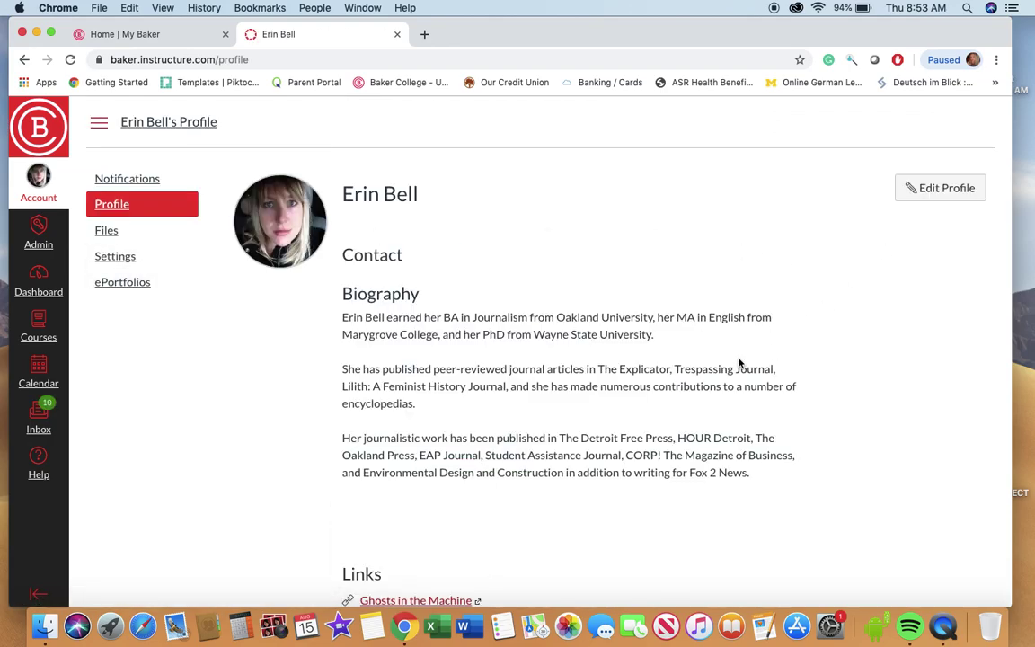
pyautogui.scroll(-1, 741, 355)
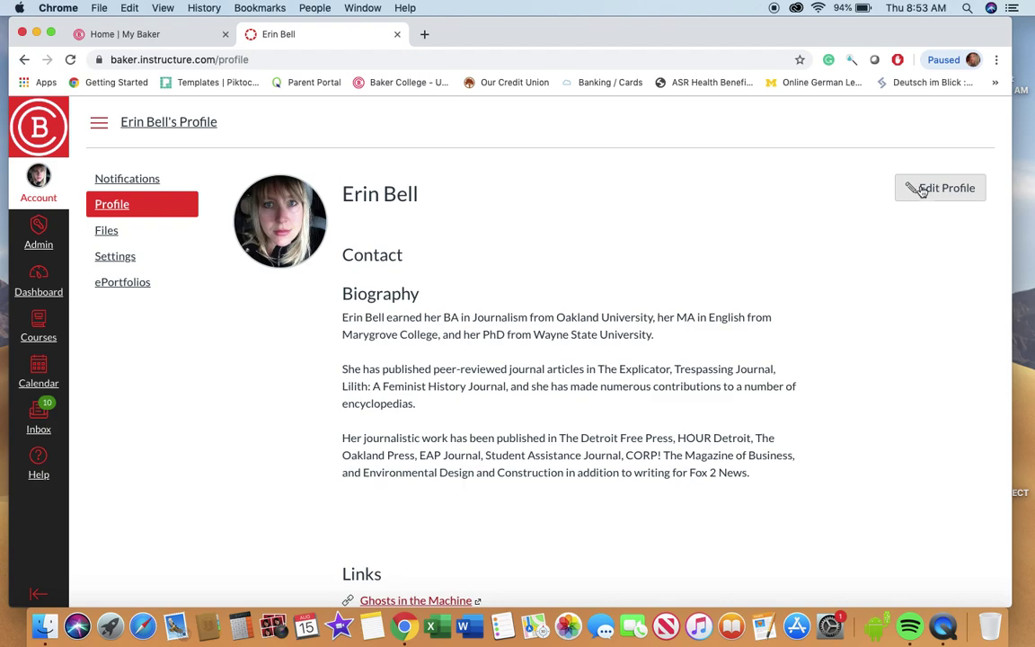
# - Open the profile for editing, look through the contact, biography and links fields, and cancel the editing
pyautogui.click(923, 192)
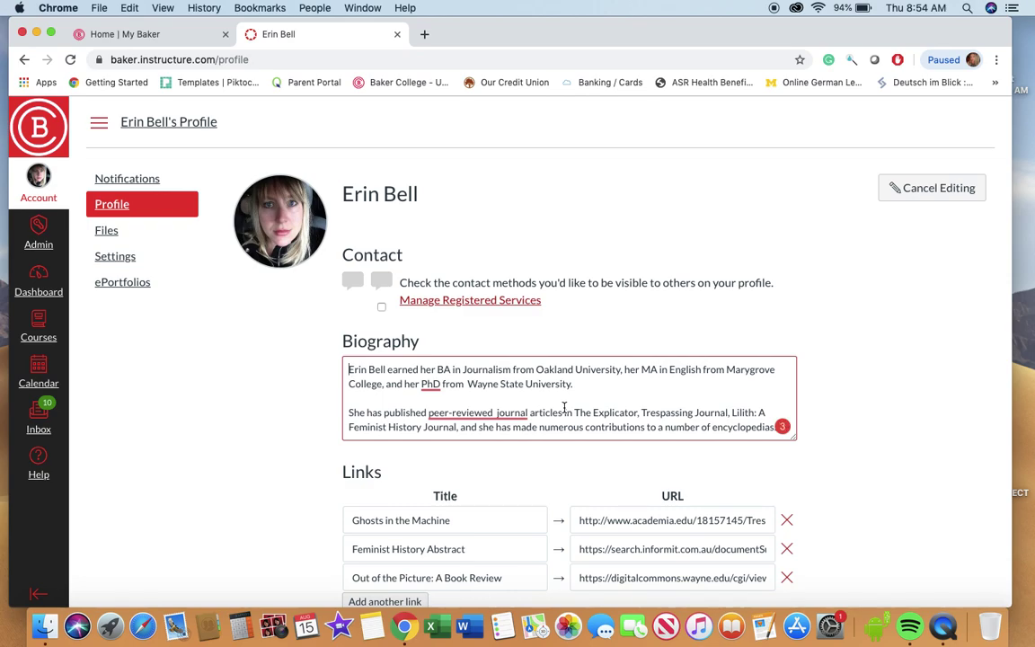
pyautogui.scroll(-3, 634, 407)
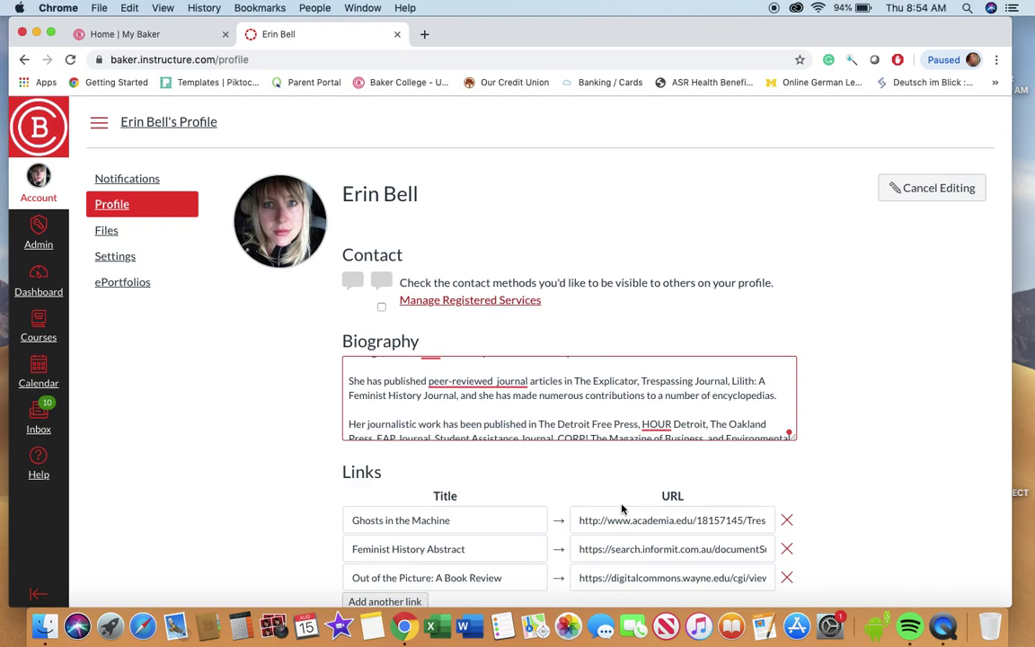
pyautogui.click(917, 188)
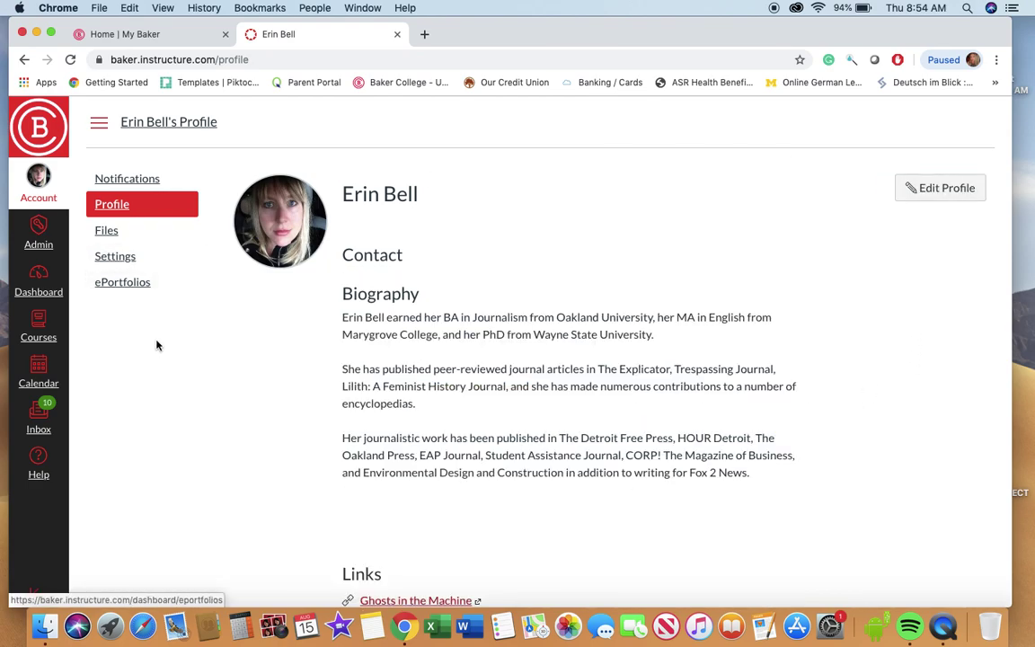
# - Return to the dashboard and view the nickname and color options of the MHS COMP I course card, closing them unchanged
pyautogui.click(38, 289)
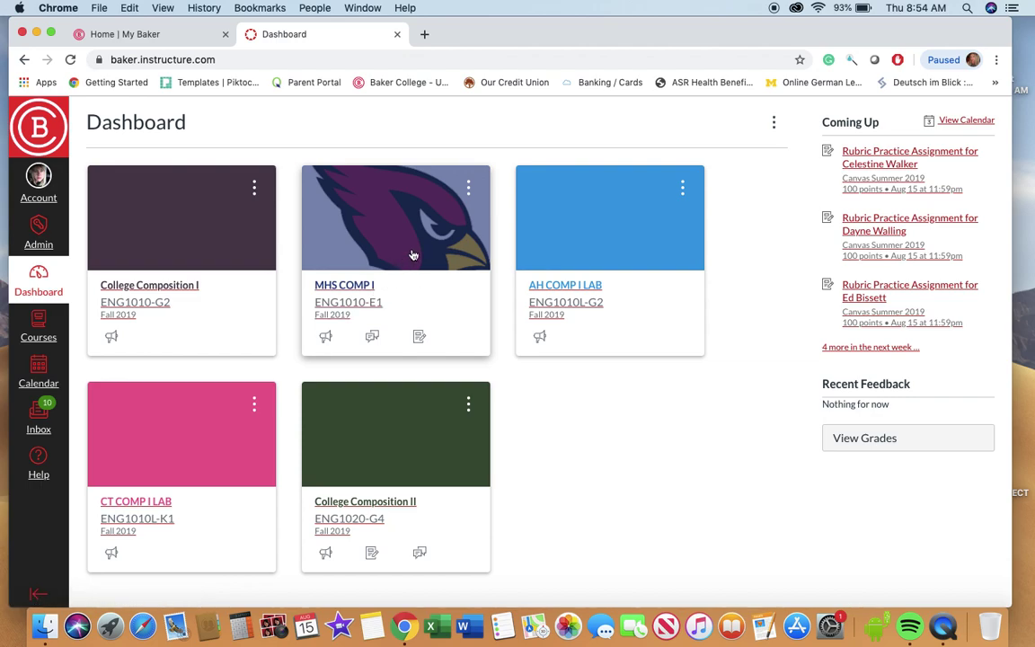
pyautogui.click(469, 187)
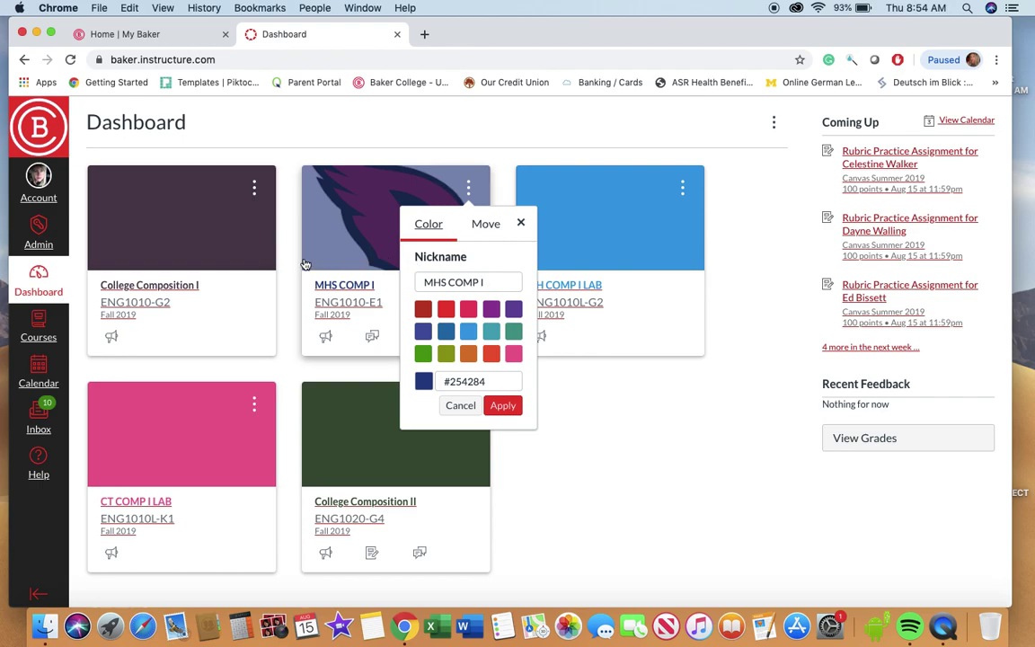
pyautogui.click(522, 226)
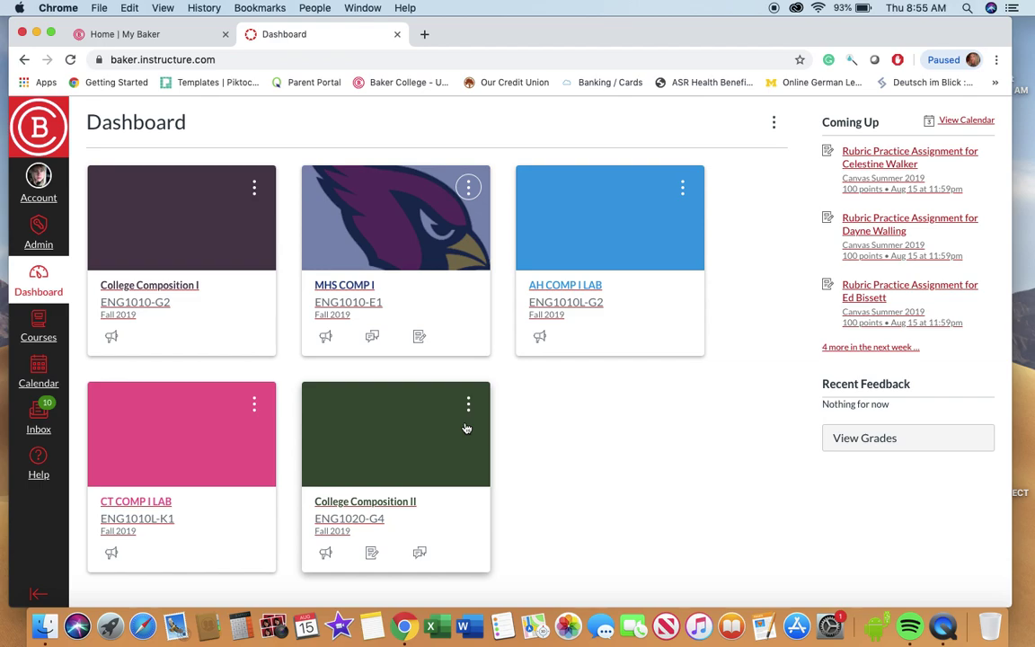
# - Open the MHS COMP I course from the dashboard and go to its settings
pyautogui.click(367, 239)
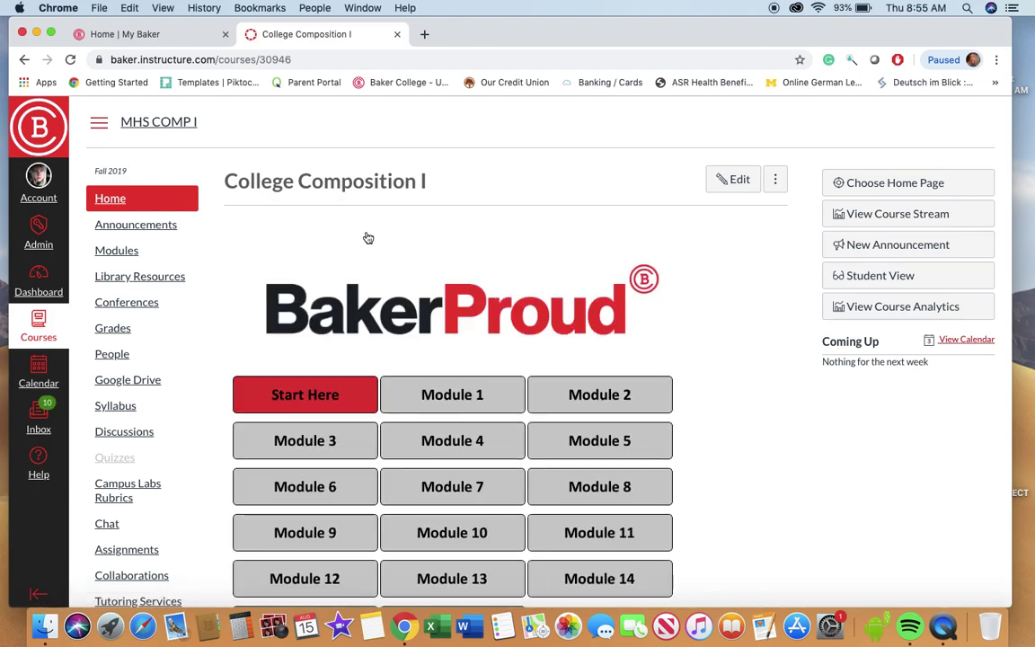
pyautogui.scroll(-2, 367, 238)
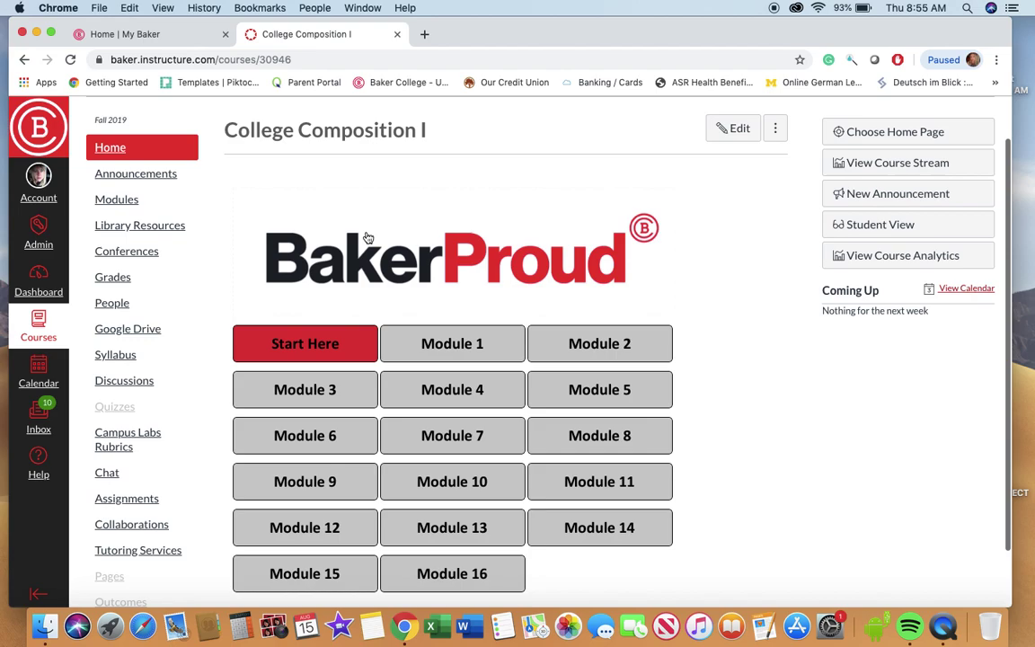
pyautogui.scroll(-2, 367, 238)
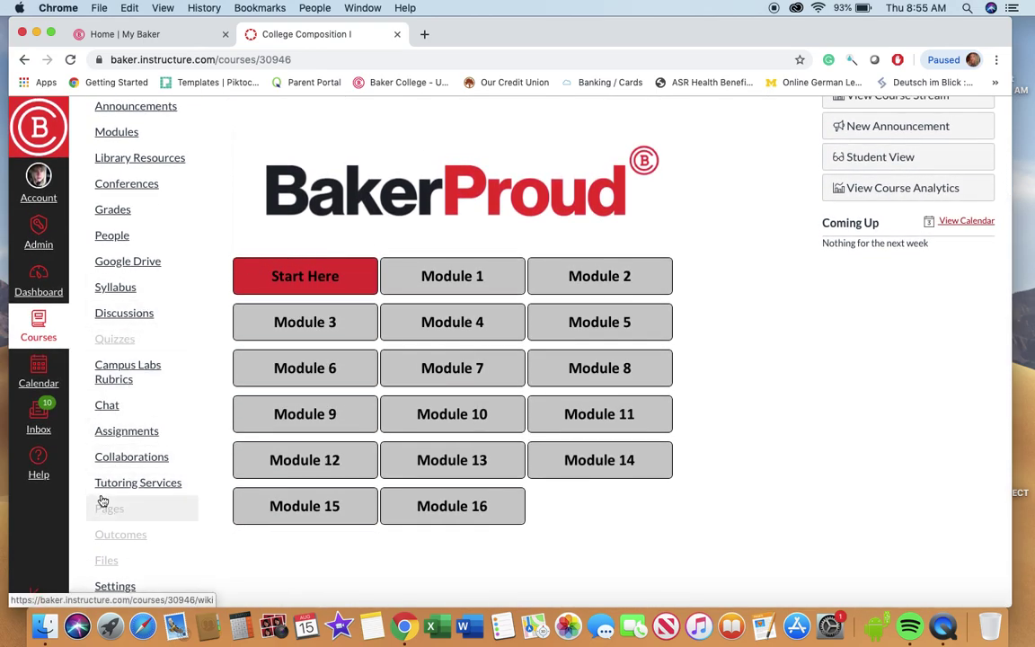
pyautogui.click(115, 586)
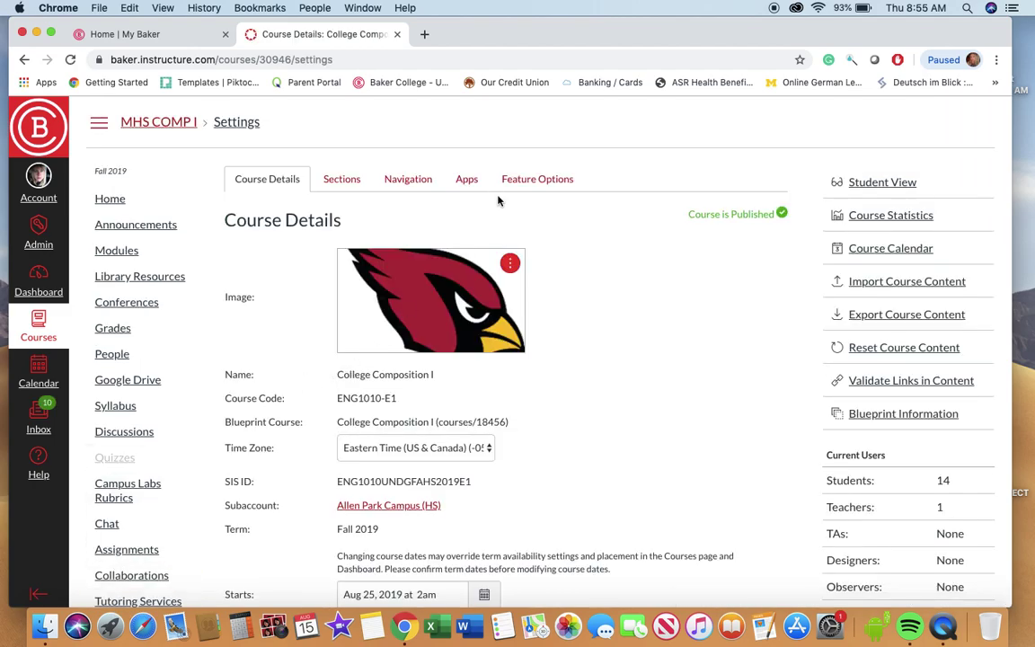
# - View the options for the course image and review the course details, including the start and end dates
pyautogui.click(510, 266)
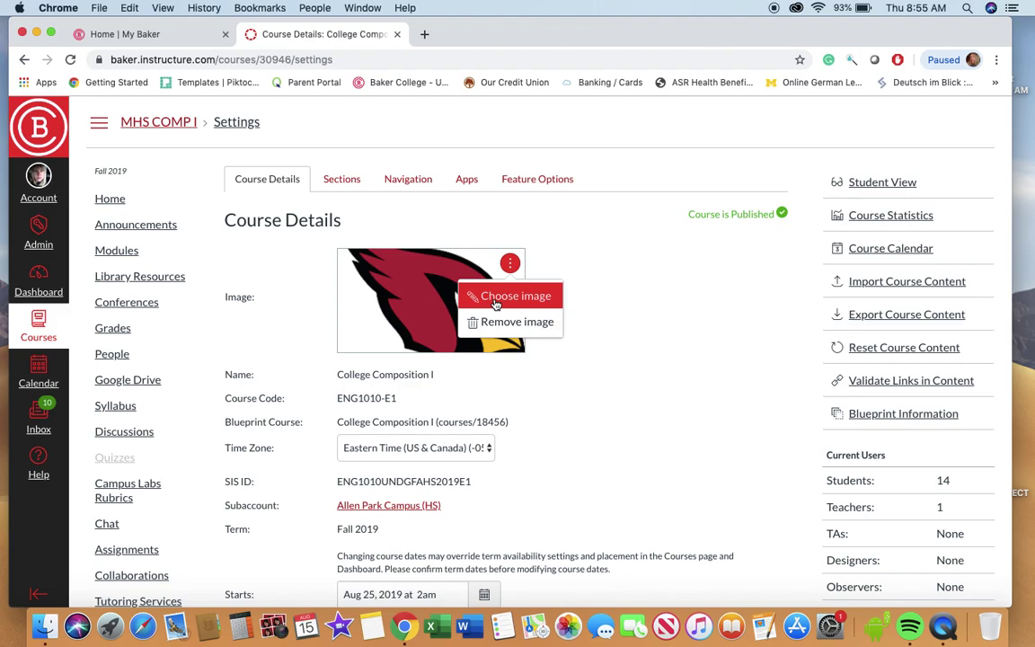
pyautogui.click(627, 401)
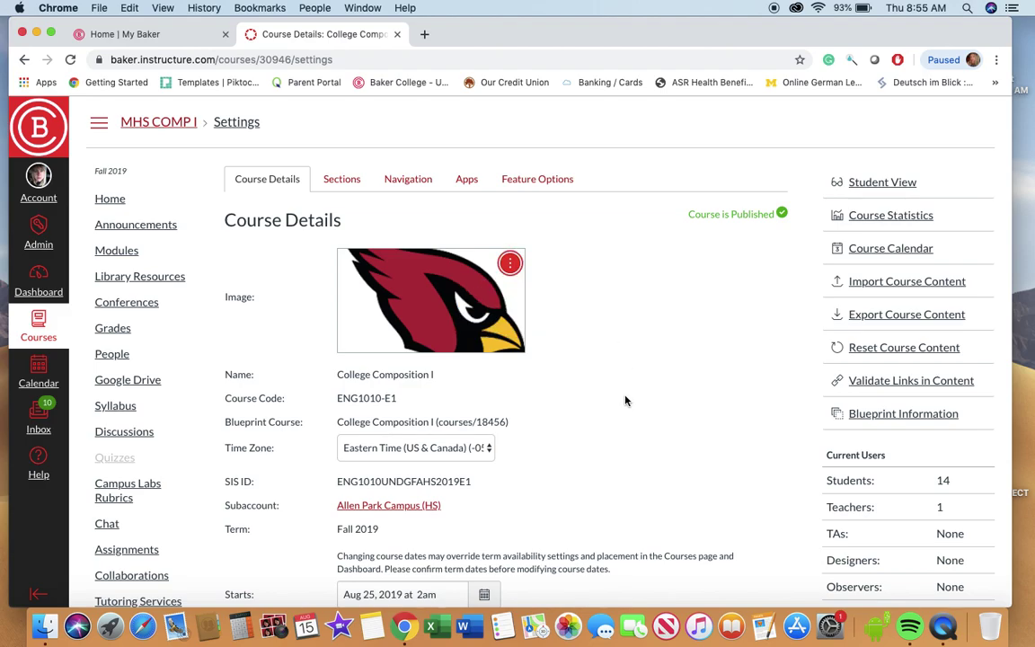
pyautogui.scroll(-1, 626, 400)
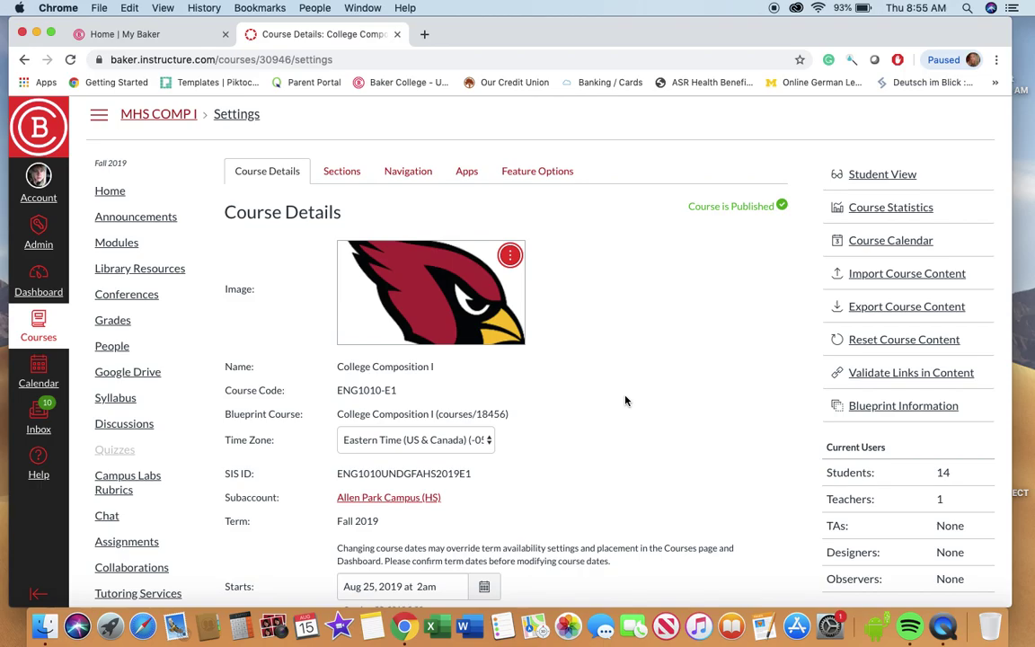
pyautogui.scroll(-5, 627, 401)
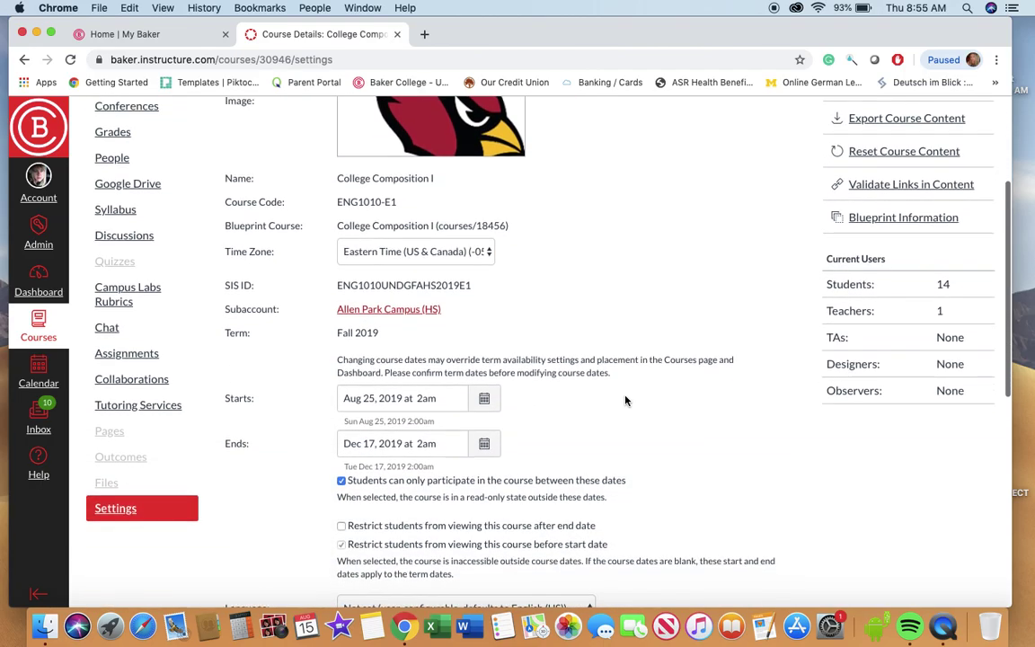
pyautogui.scroll(-2, 626, 401)
pyautogui.scroll(5, 627, 401)
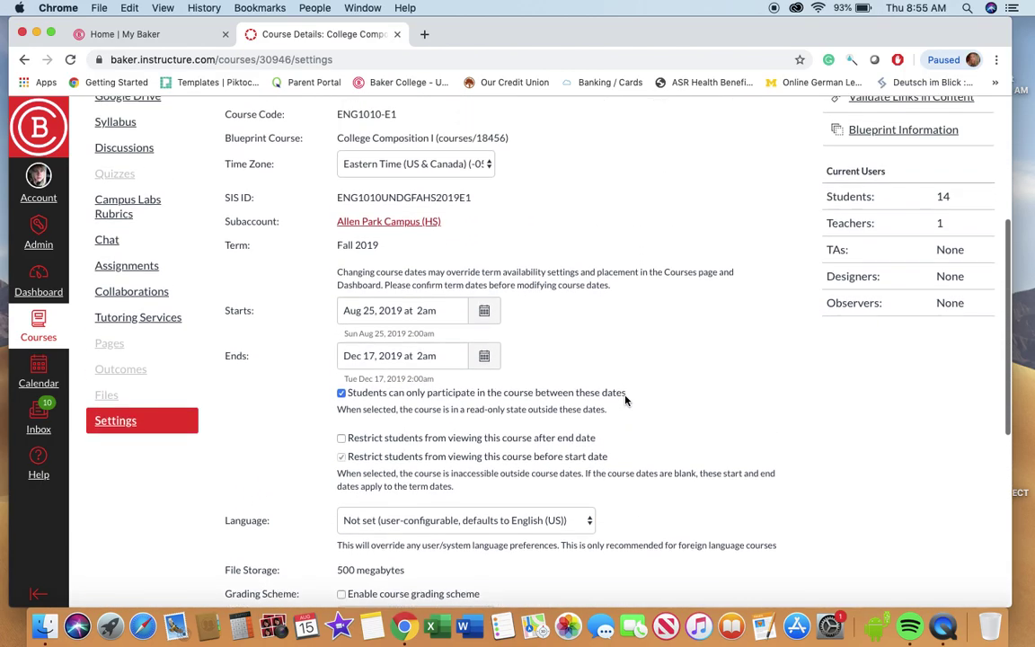
pyautogui.scroll(2, 626, 401)
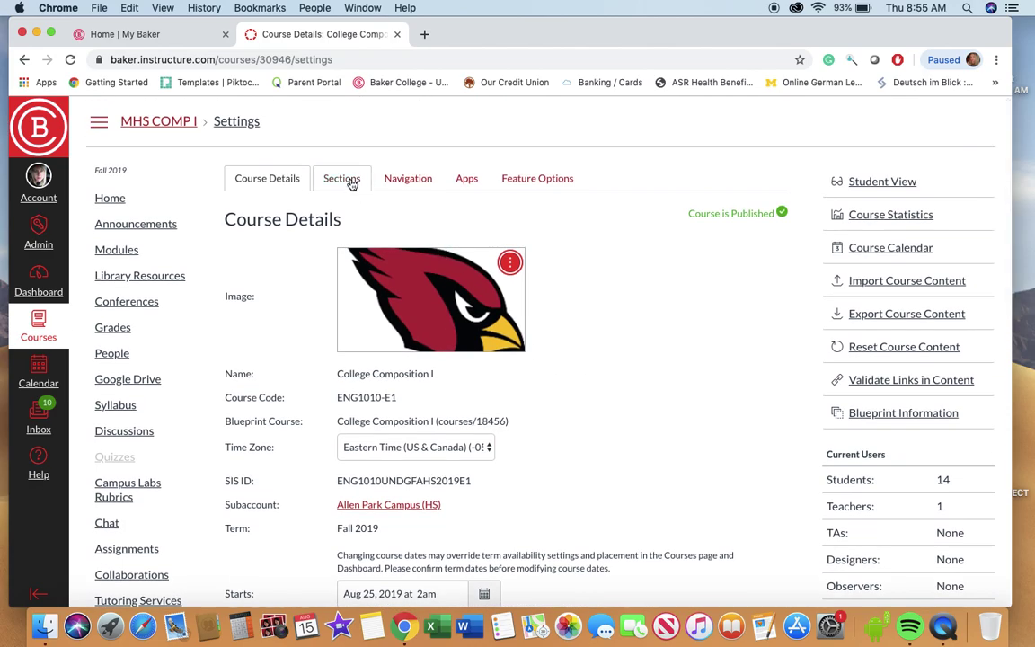
# - Open the course navigation settings and examine which items are shown to students and which are hidden
pyautogui.click(403, 179)
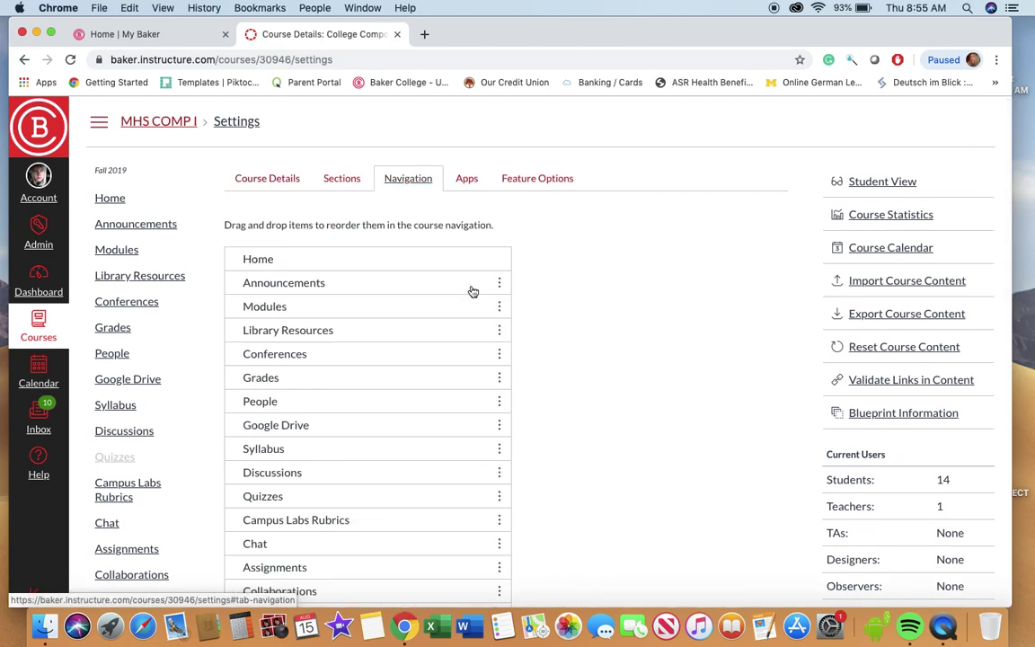
pyautogui.scroll(-1, 527, 401)
pyautogui.scroll(-5, 522, 403)
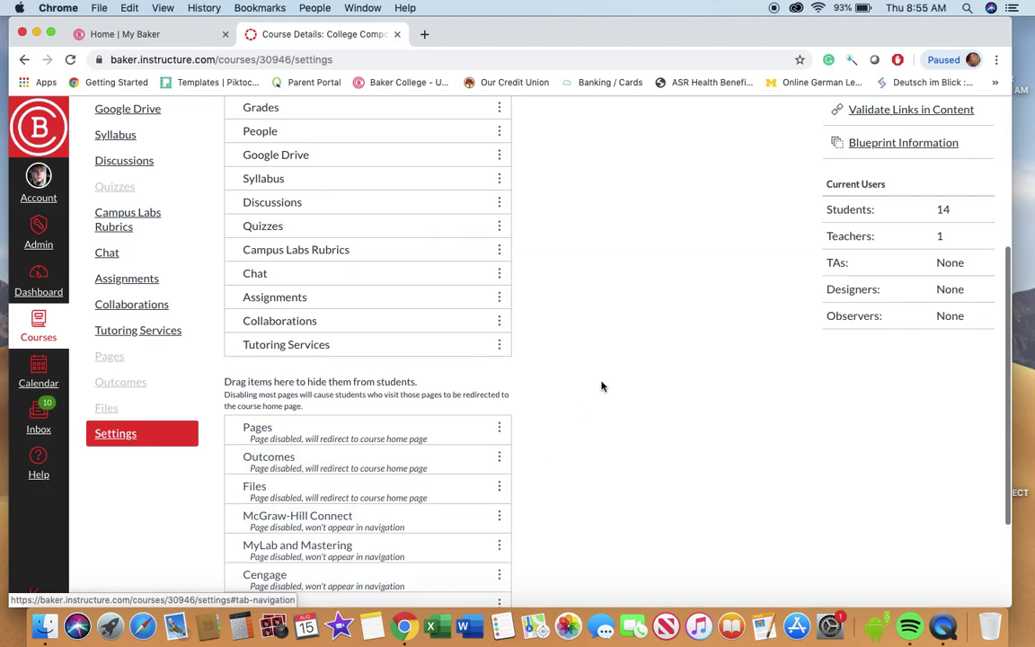
pyautogui.scroll(1, 606, 378)
pyautogui.scroll(2, 609, 373)
pyautogui.scroll(-1, 610, 373)
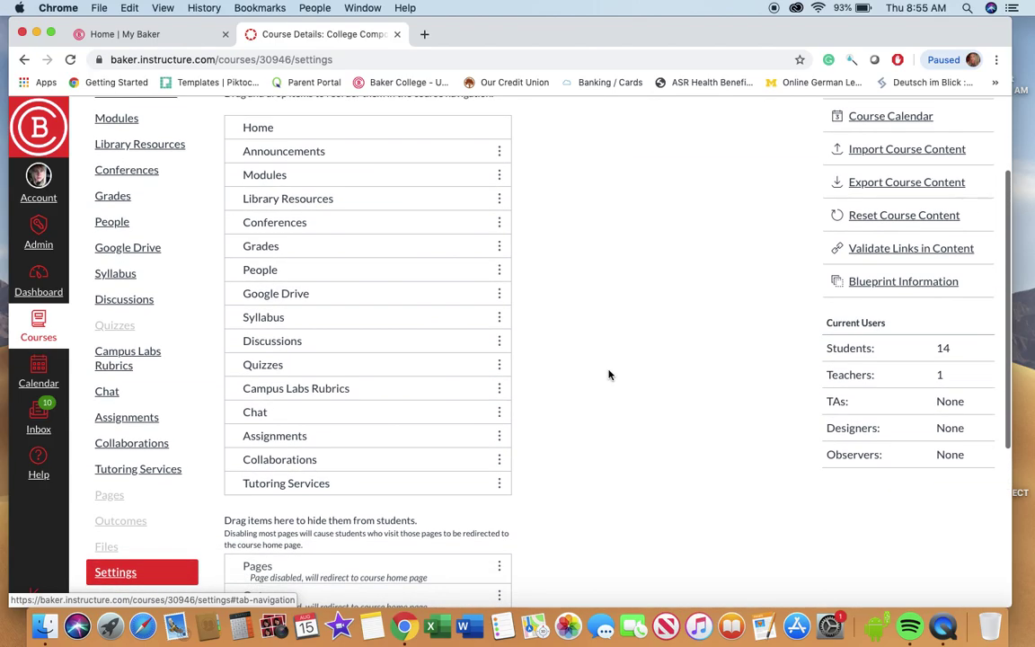
pyautogui.scroll(-2, 624, 389)
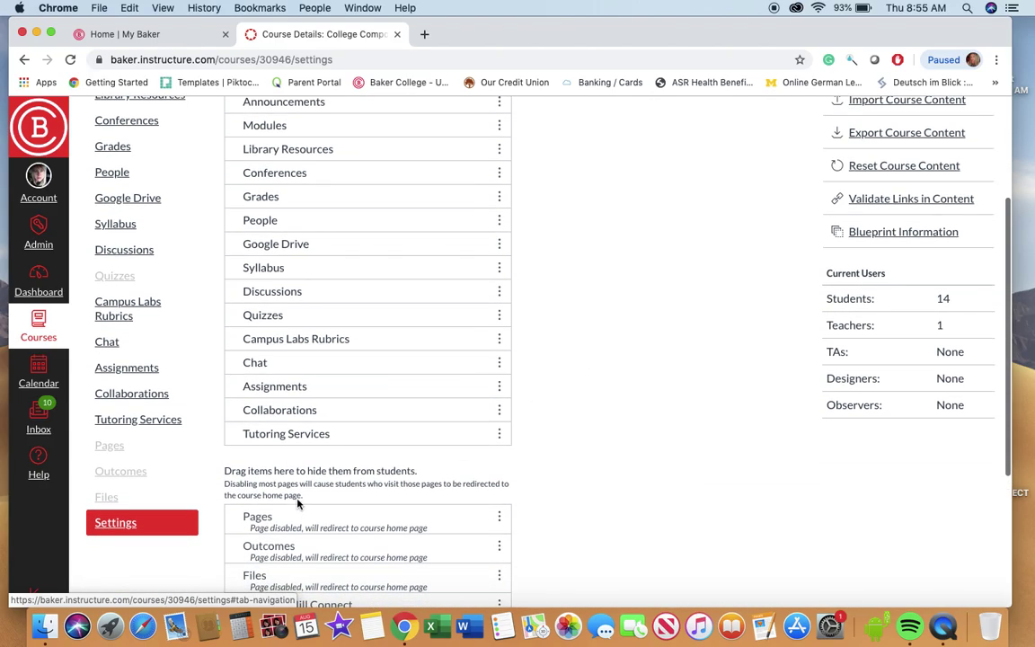
pyautogui.scroll(4, 340, 290)
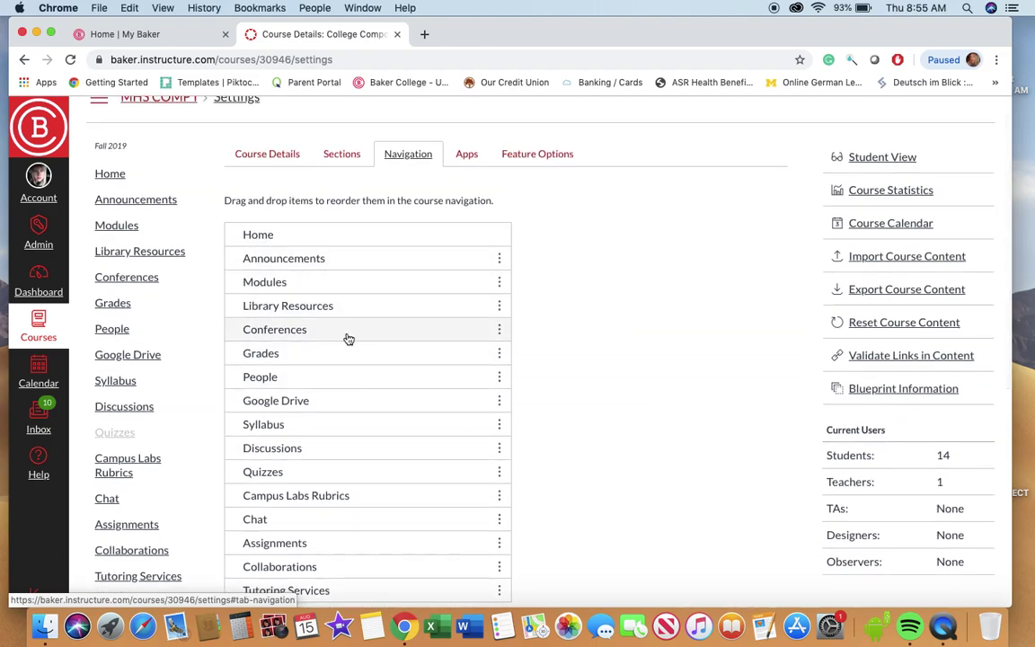
pyautogui.scroll(-6, 366, 356)
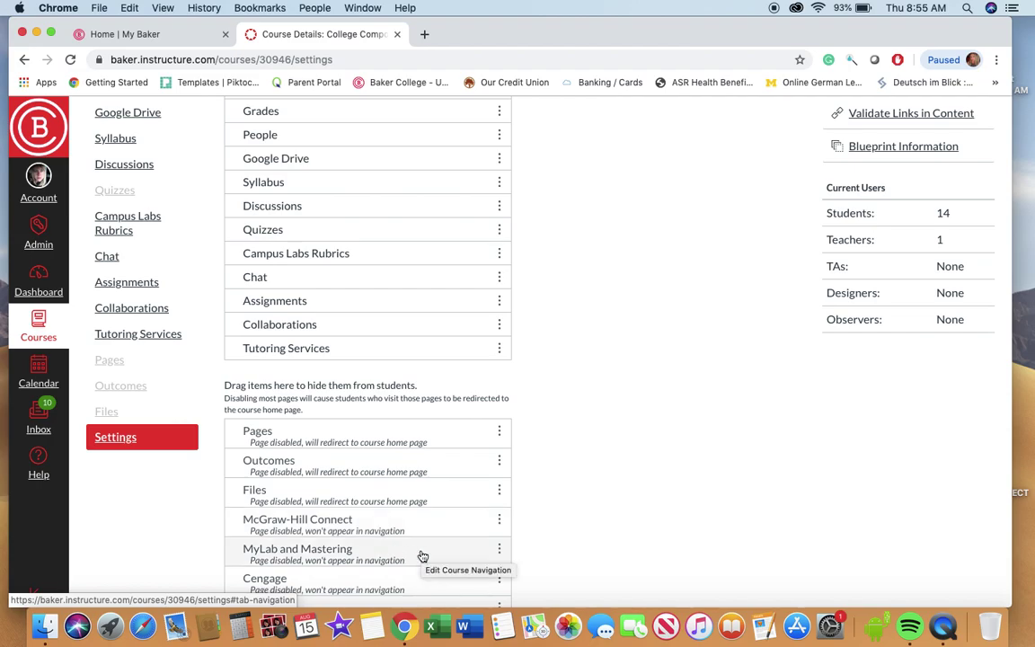
pyautogui.scroll(1, 423, 557)
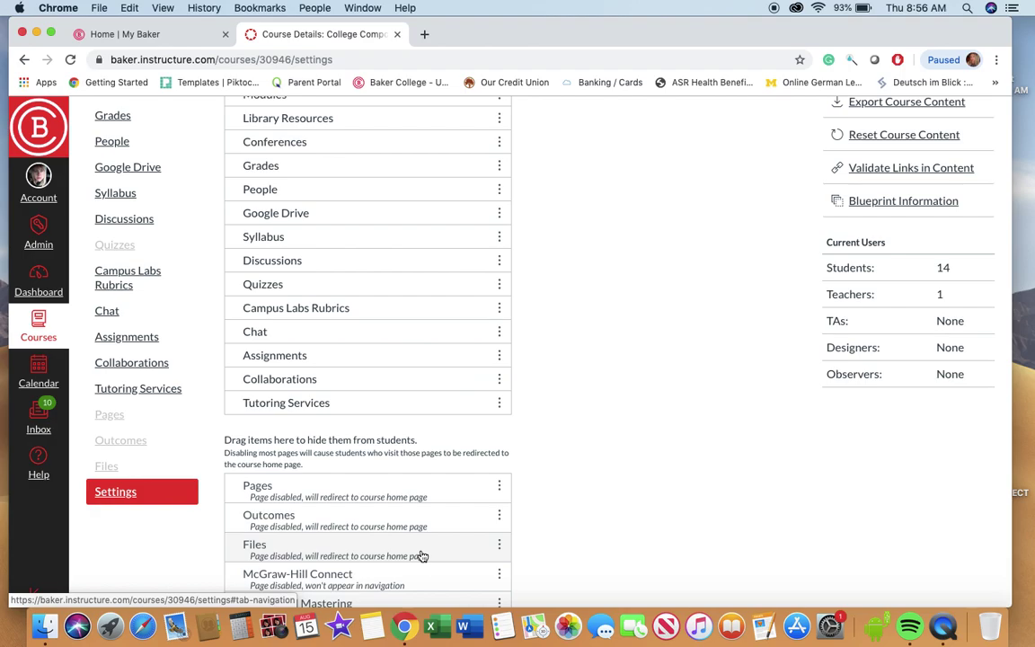
pyautogui.scroll(-3, 423, 557)
pyautogui.scroll(1, 412, 532)
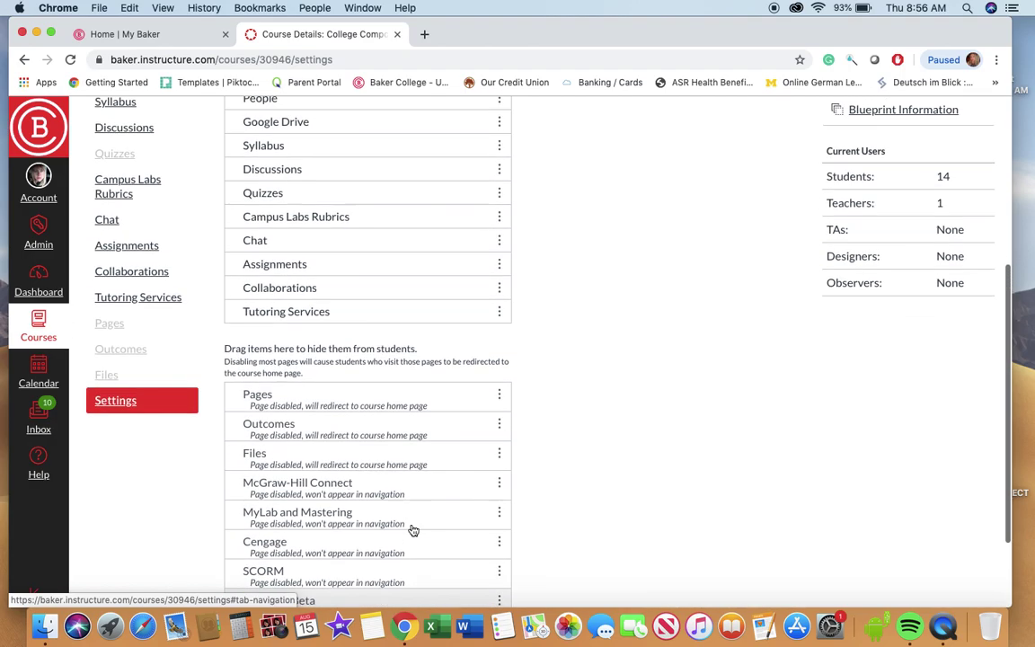
pyautogui.scroll(4, 379, 210)
pyautogui.scroll(2, 380, 213)
# - Move McGraw-Hill Connect from the hidden items into the course navigation, between Collaborations and Tutoring Services, without saving
pyautogui.scroll(-8, 381, 210)
pyautogui.moveTo(299, 365); pyautogui.dragTo(291, 216)
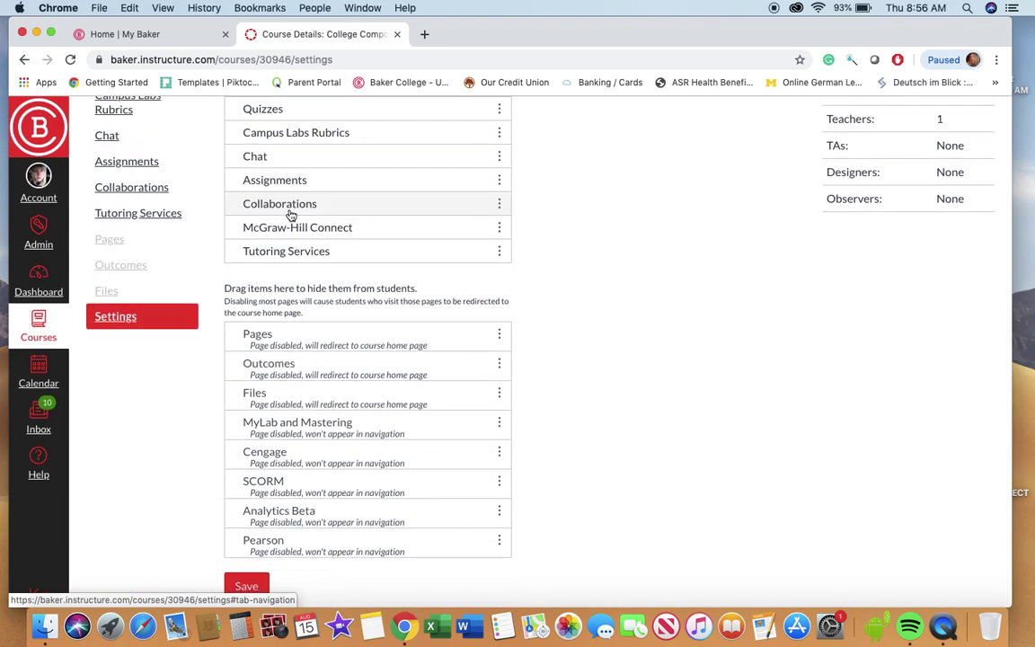
pyautogui.scroll(-1, 227, 490)
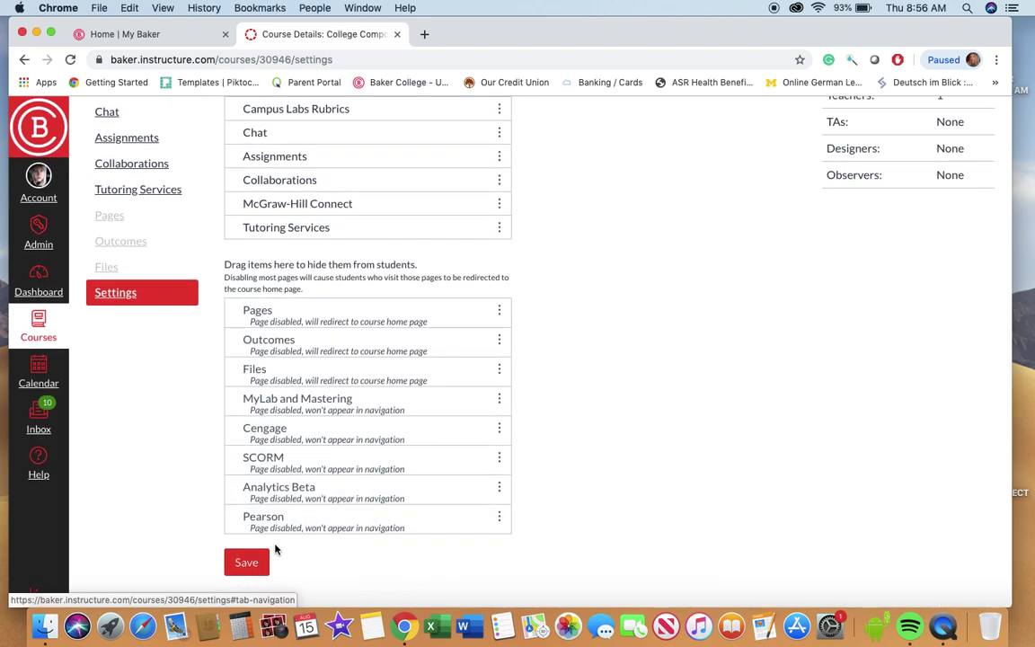
pyautogui.scroll(5, 654, 428)
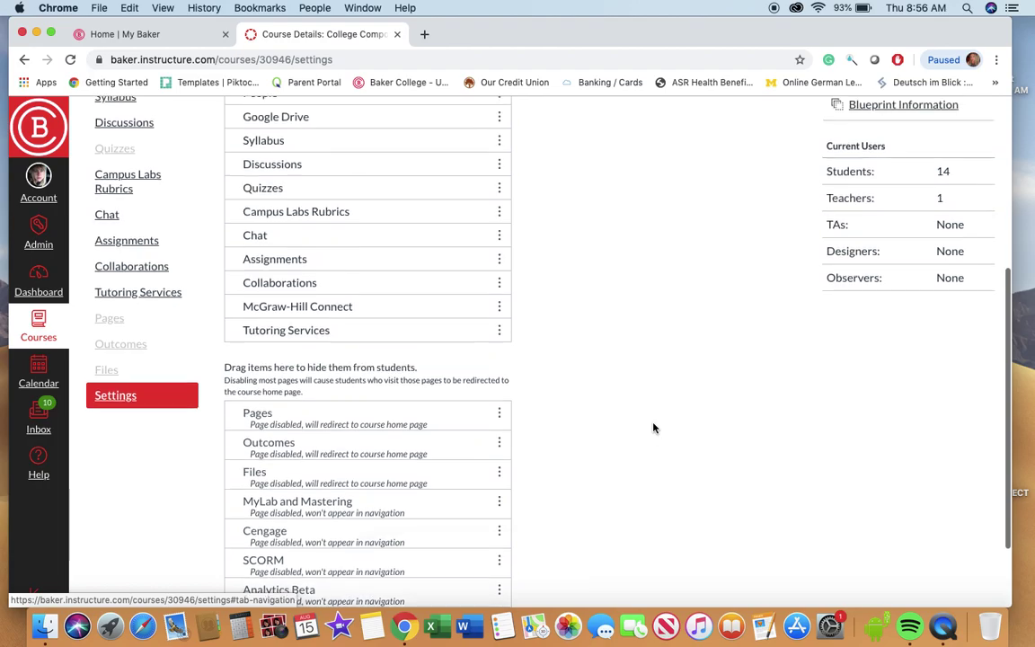
pyautogui.scroll(1, 651, 418)
# - Open the course's Modules page and look through the modules down to Module 1
pyautogui.click(125, 164)
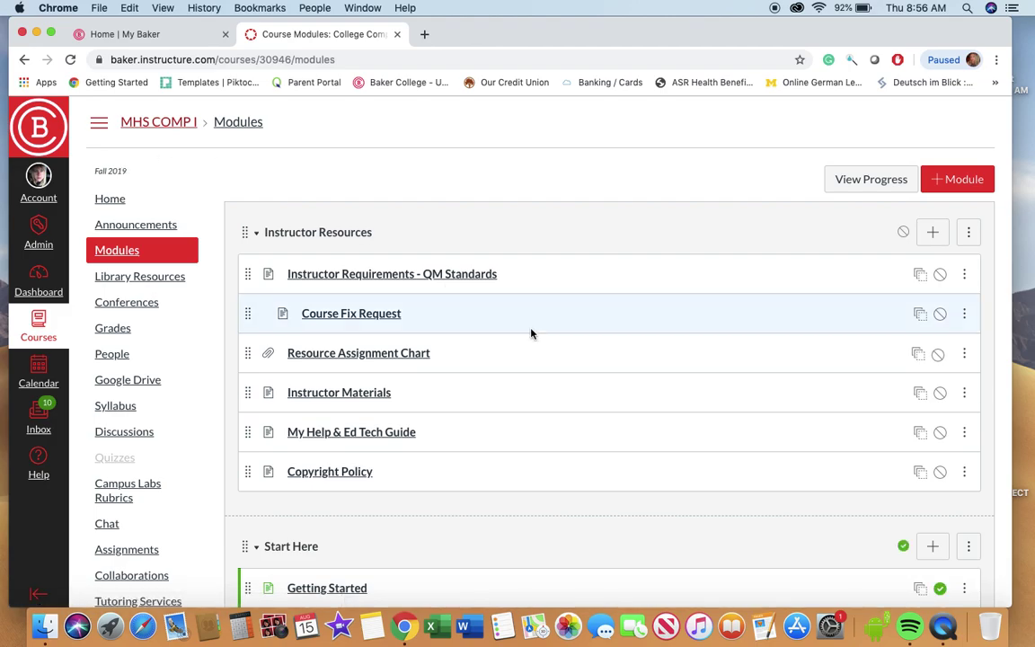
pyautogui.scroll(-2, 531, 334)
pyautogui.scroll(-10, 531, 335)
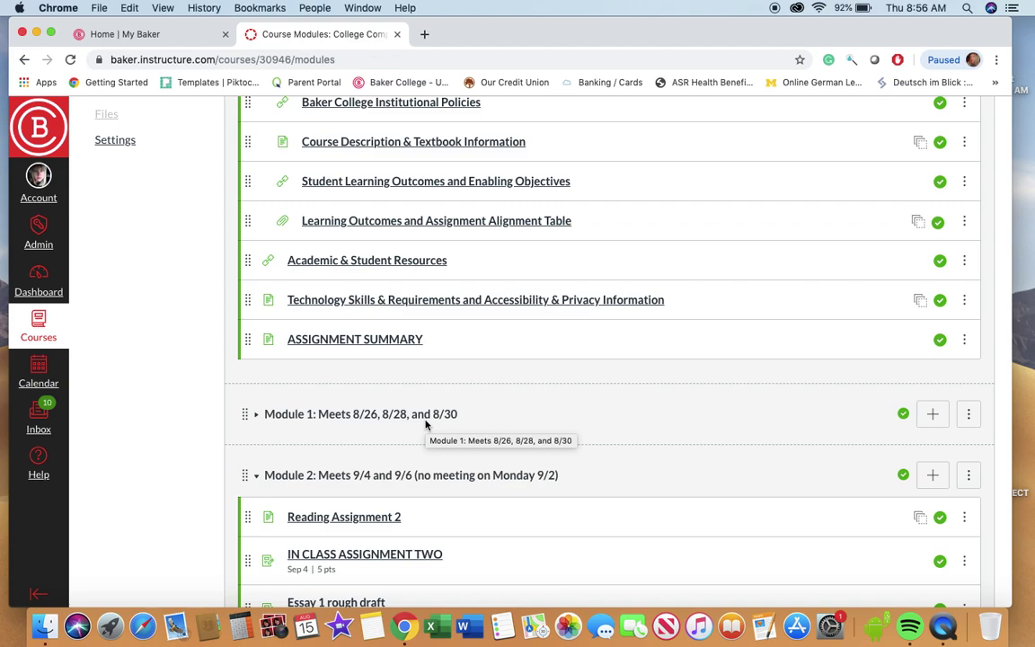
# - Open the settings of Module 1 for editing, view its name, lock, prerequisite and requirement options, and cancel
pyautogui.click(970, 414)
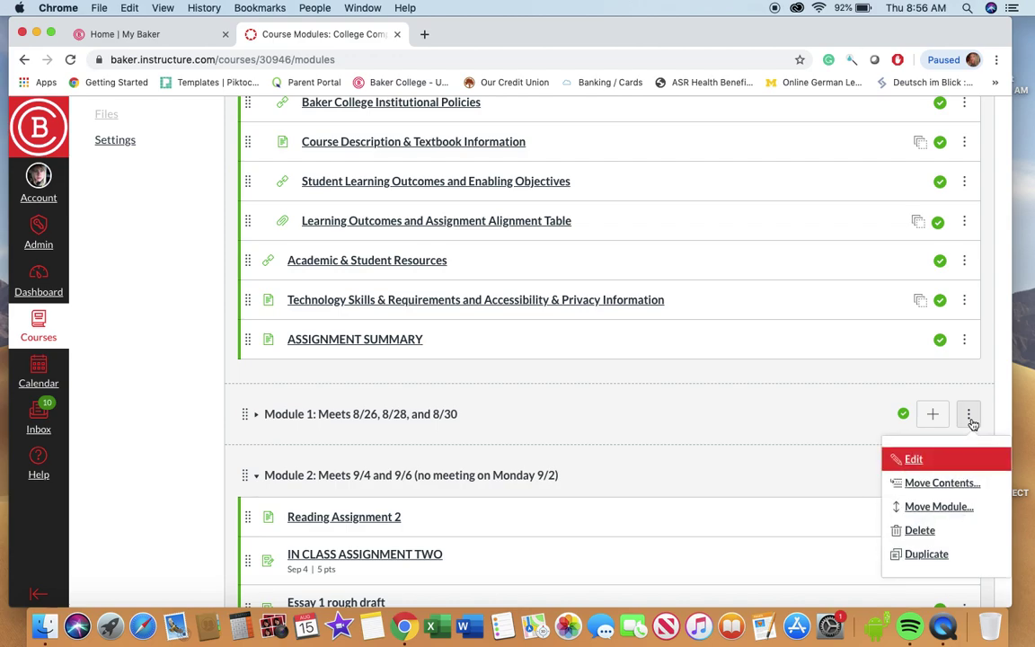
pyautogui.click(914, 460)
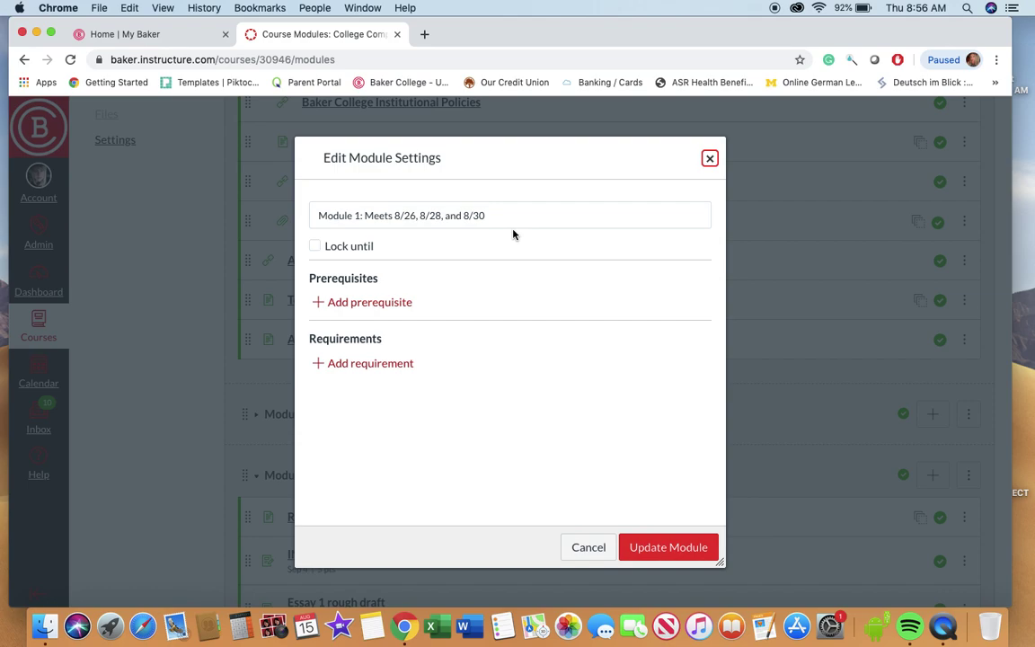
pyautogui.click(588, 547)
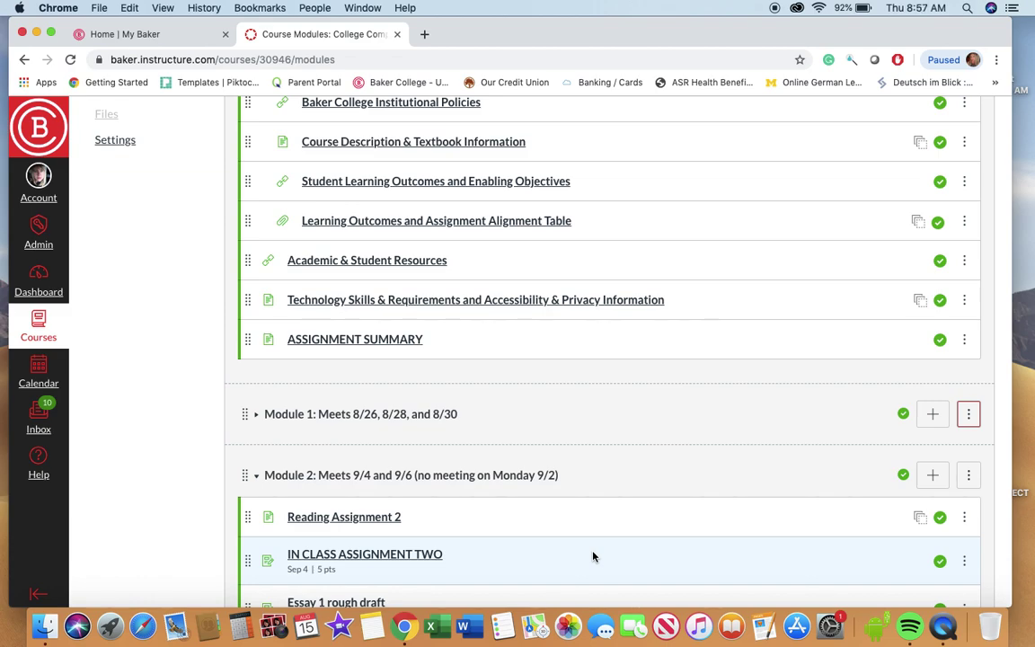
# - Open the Faculty Information page from the Start Here module
pyautogui.scroll(-2, 591, 550)
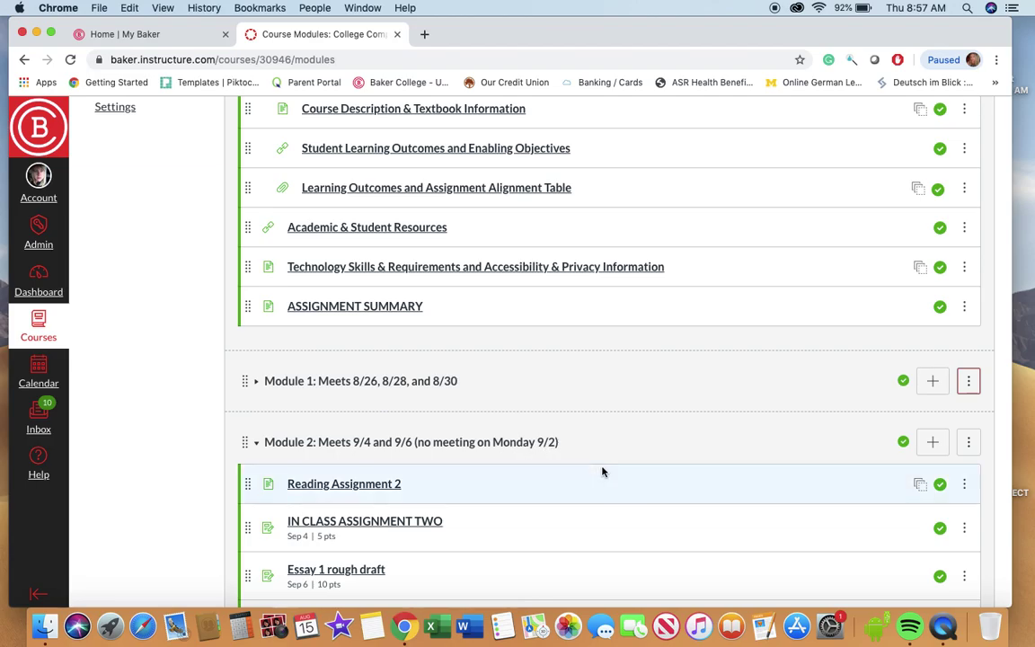
pyautogui.scroll(3, 603, 464)
pyautogui.scroll(8, 603, 464)
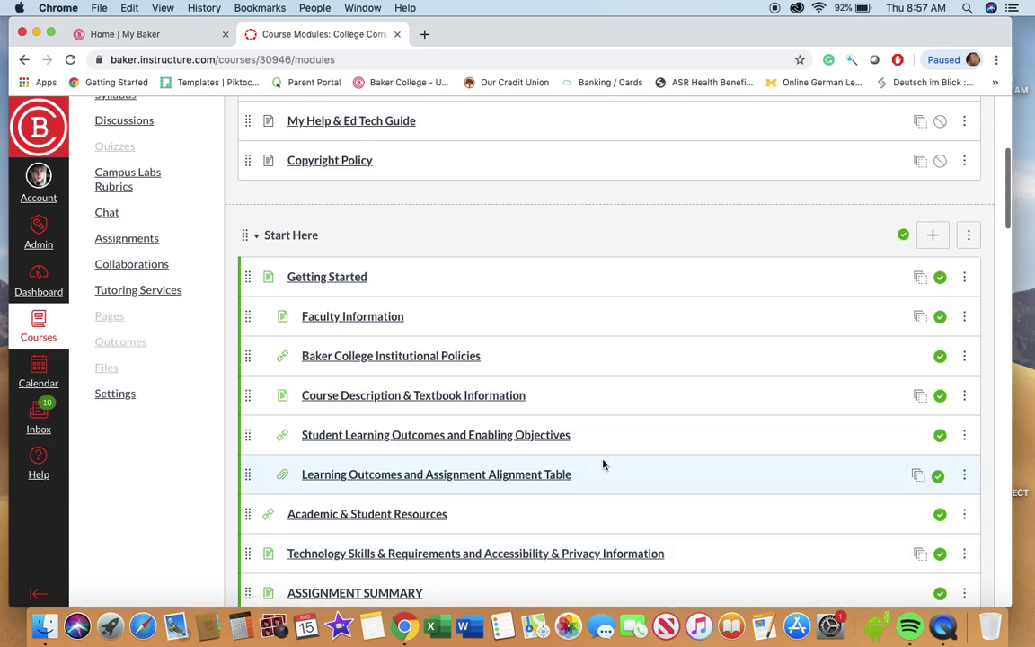
pyautogui.scroll(4, 603, 465)
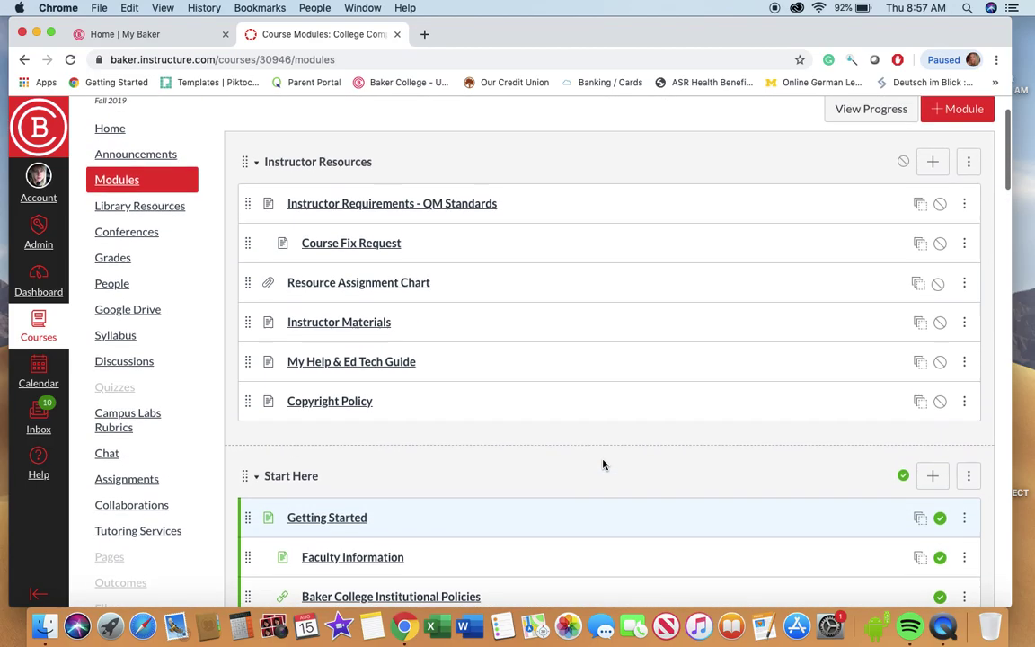
pyautogui.scroll(1, 603, 465)
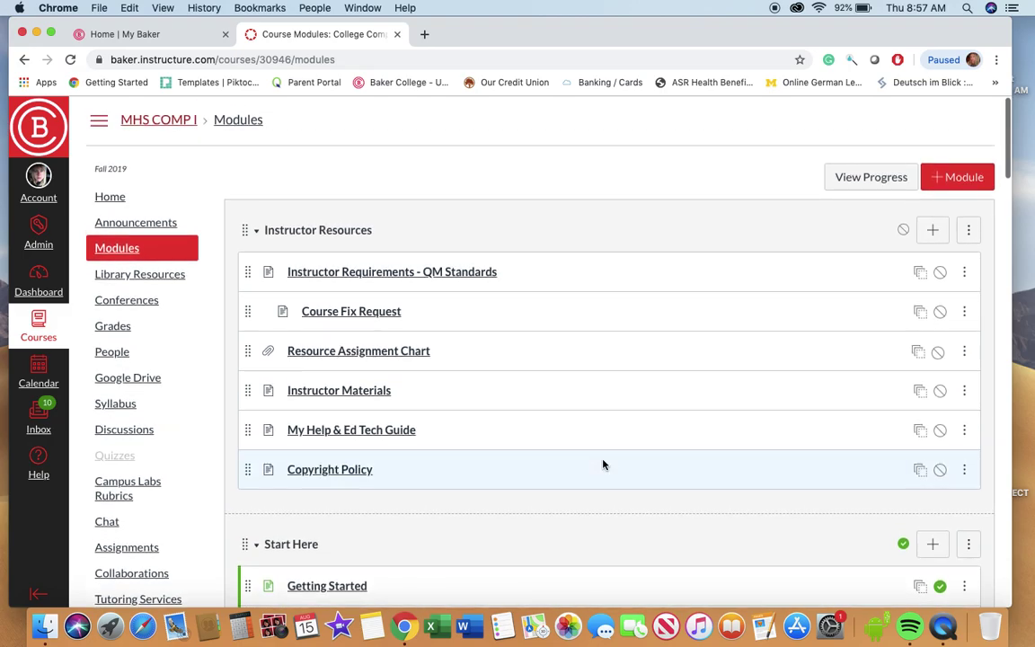
pyautogui.scroll(-5, 603, 465)
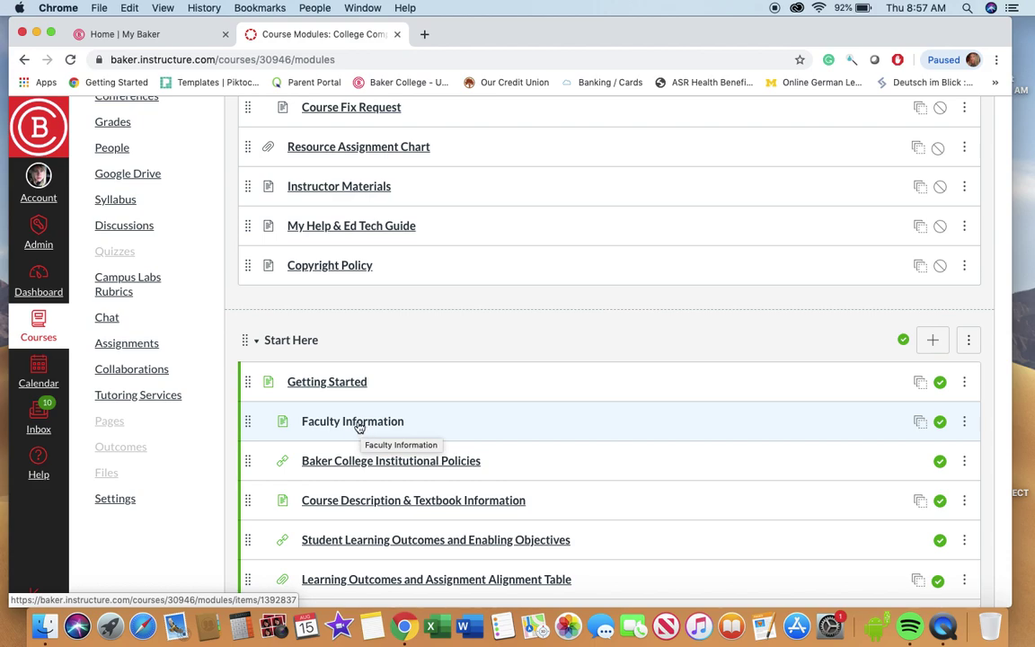
pyautogui.click(360, 424)
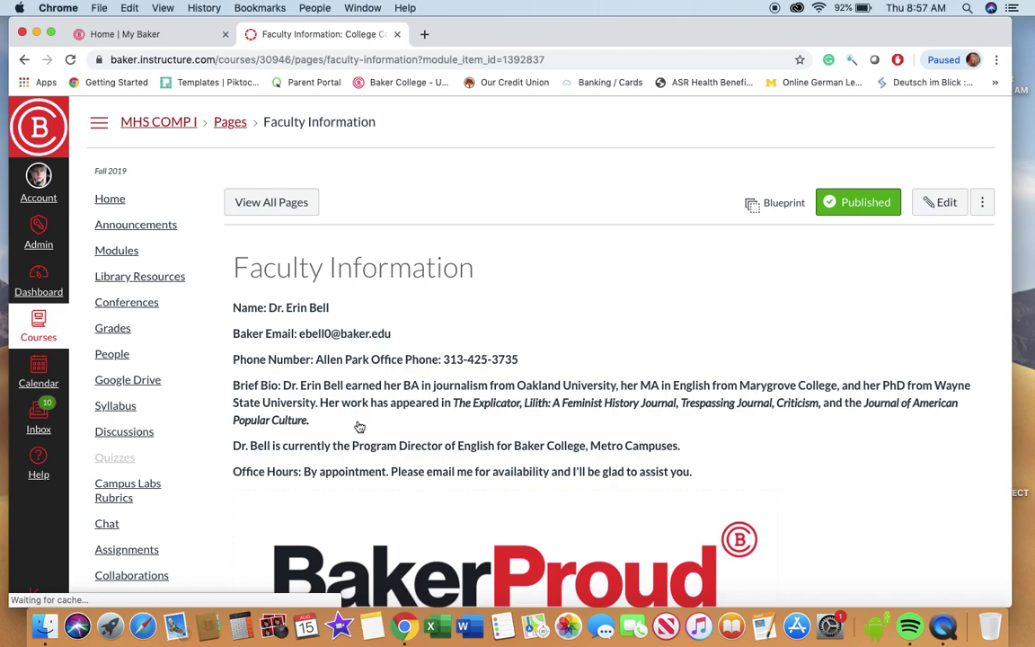
# - Open the Faculty Information page for editing, review its contact details, bio, office hours, banner image and options, and cancel
pyautogui.click(944, 201)
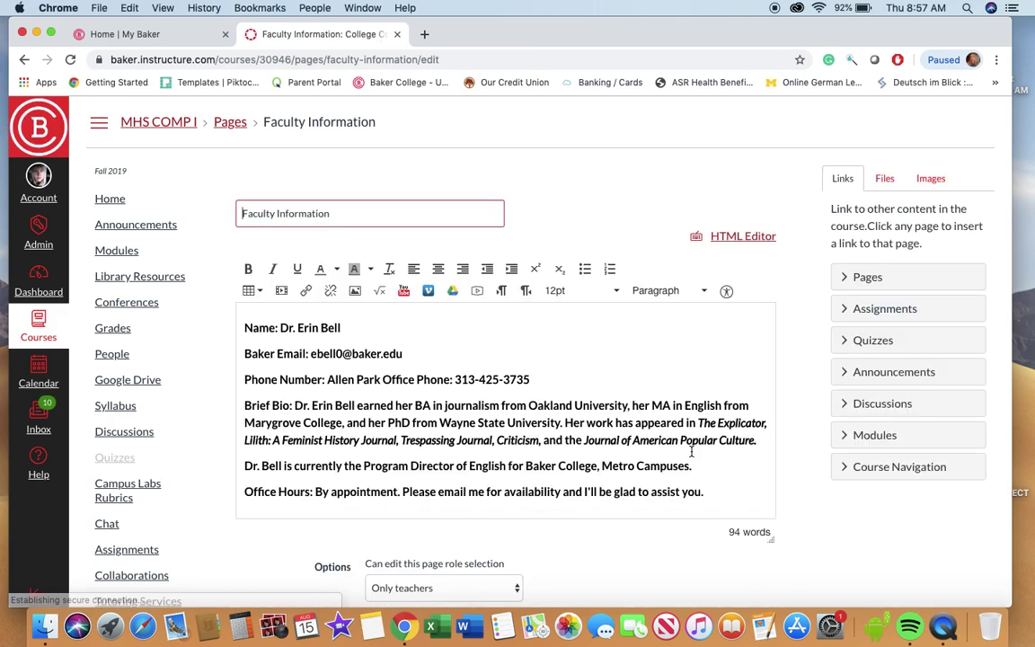
pyautogui.scroll(-1, 559, 435)
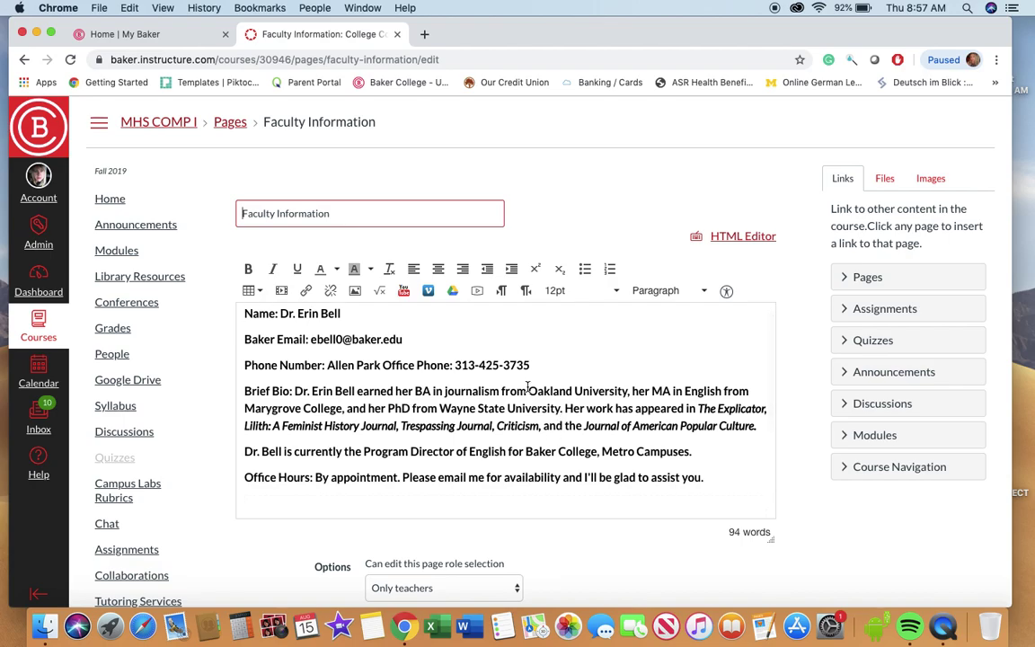
pyautogui.scroll(-1, 527, 388)
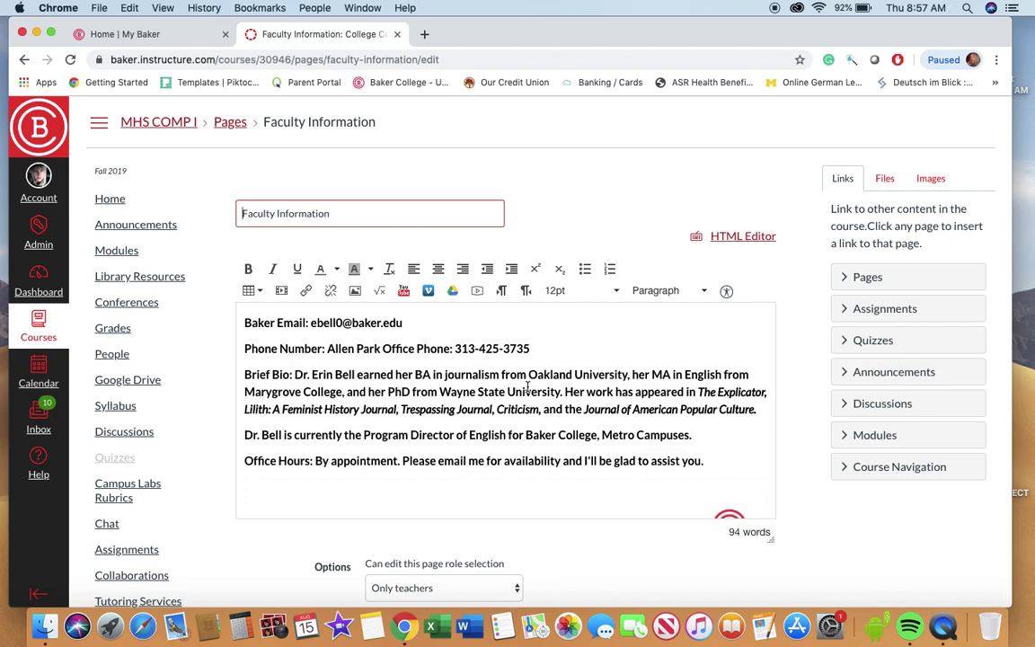
pyautogui.scroll(-6, 535, 413)
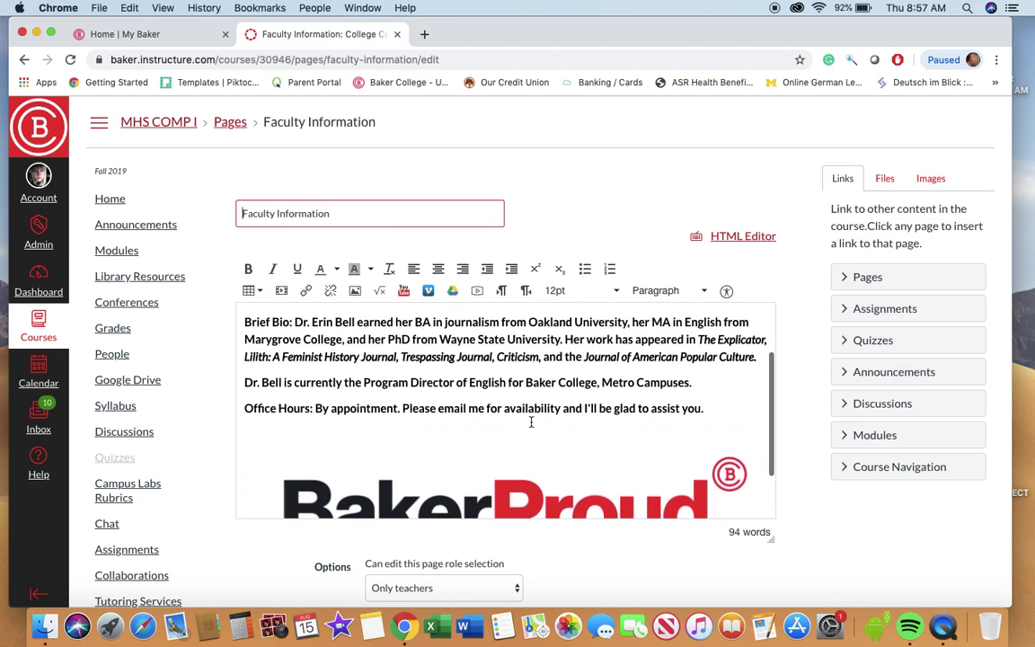
pyautogui.click(531, 422)
pyautogui.scroll(-2, 532, 421)
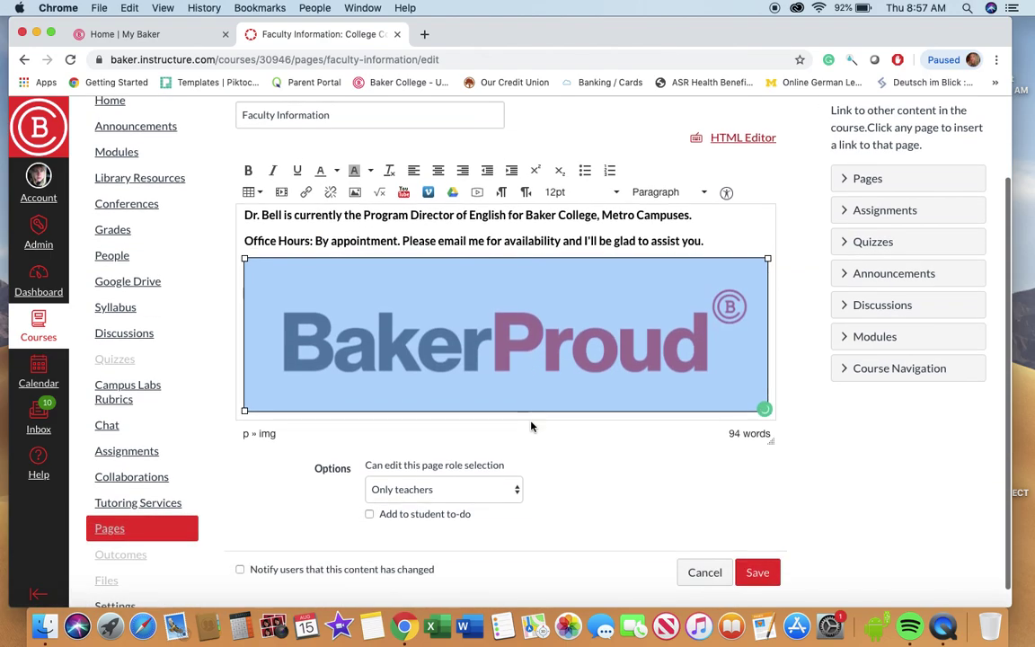
pyautogui.click(558, 433)
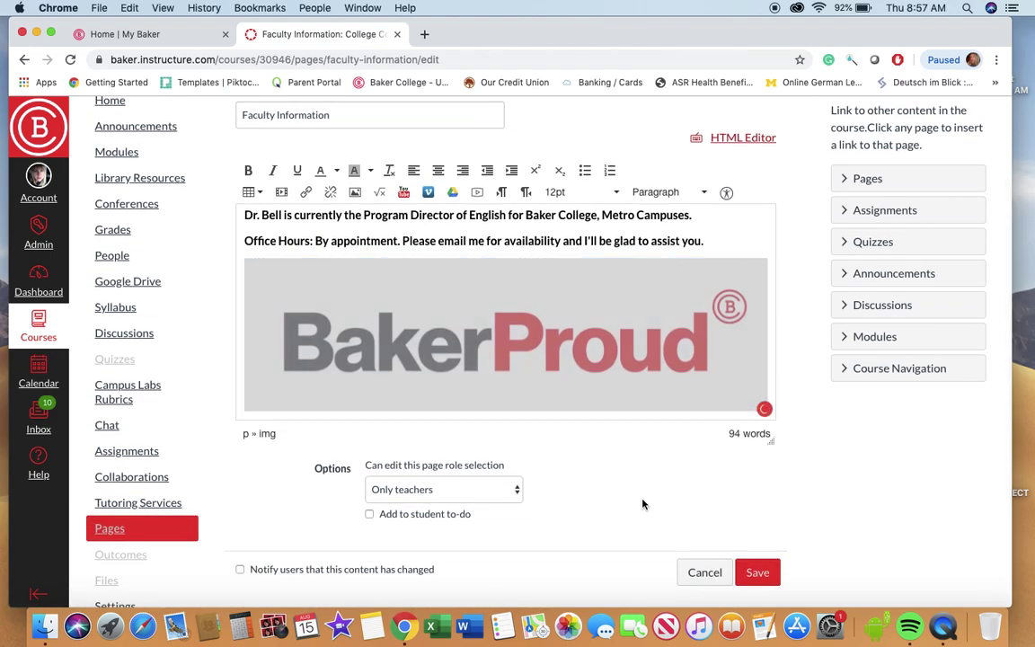
pyautogui.scroll(1, 642, 504)
pyautogui.scroll(3, 552, 386)
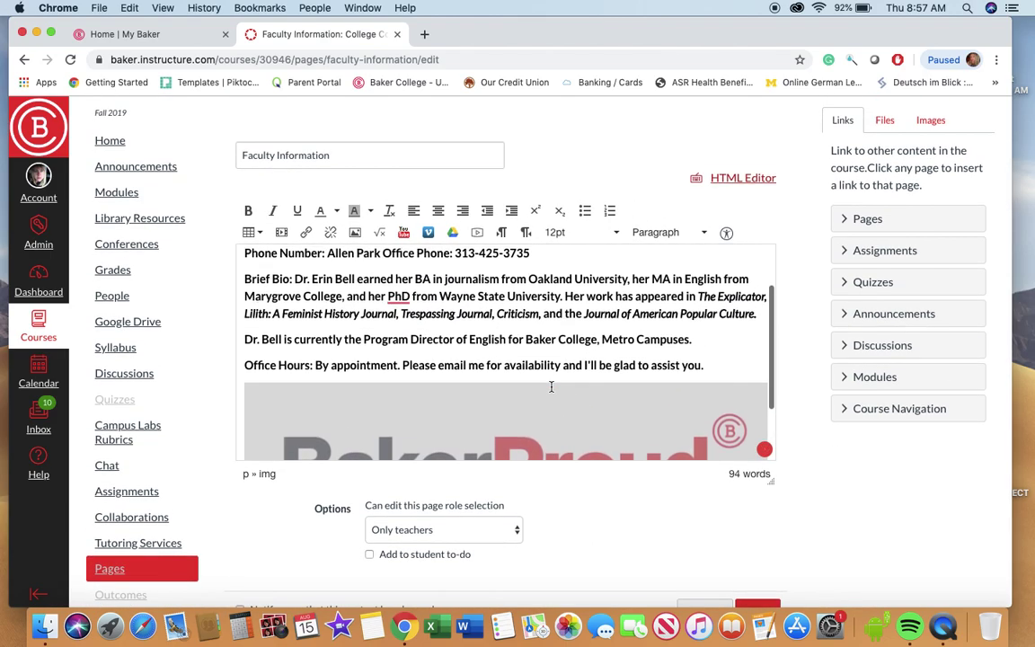
pyautogui.scroll(2, 552, 387)
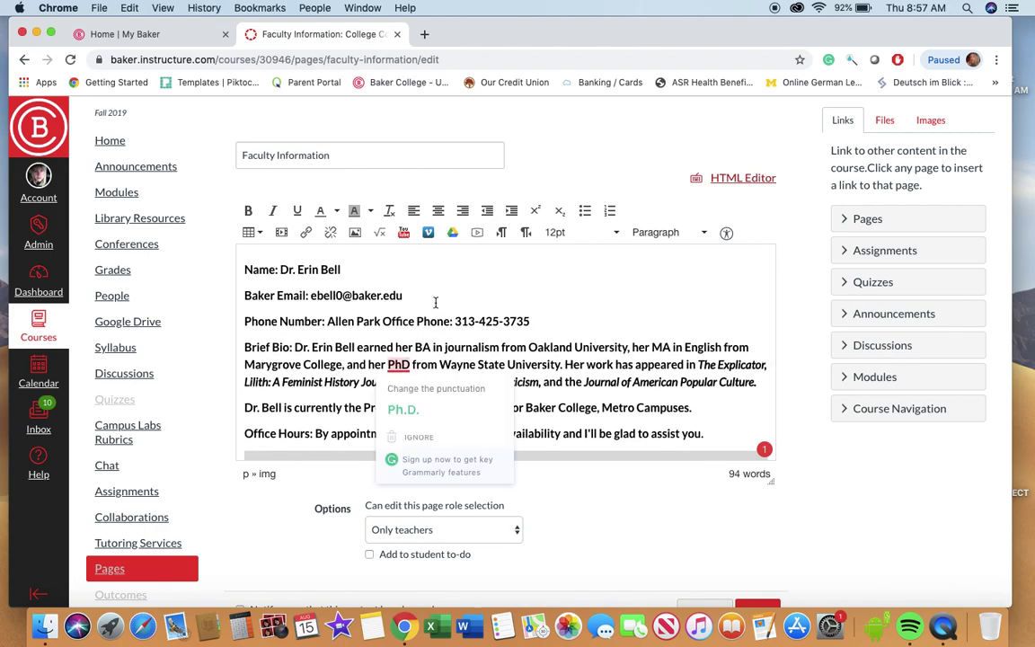
pyautogui.scroll(-2, 660, 328)
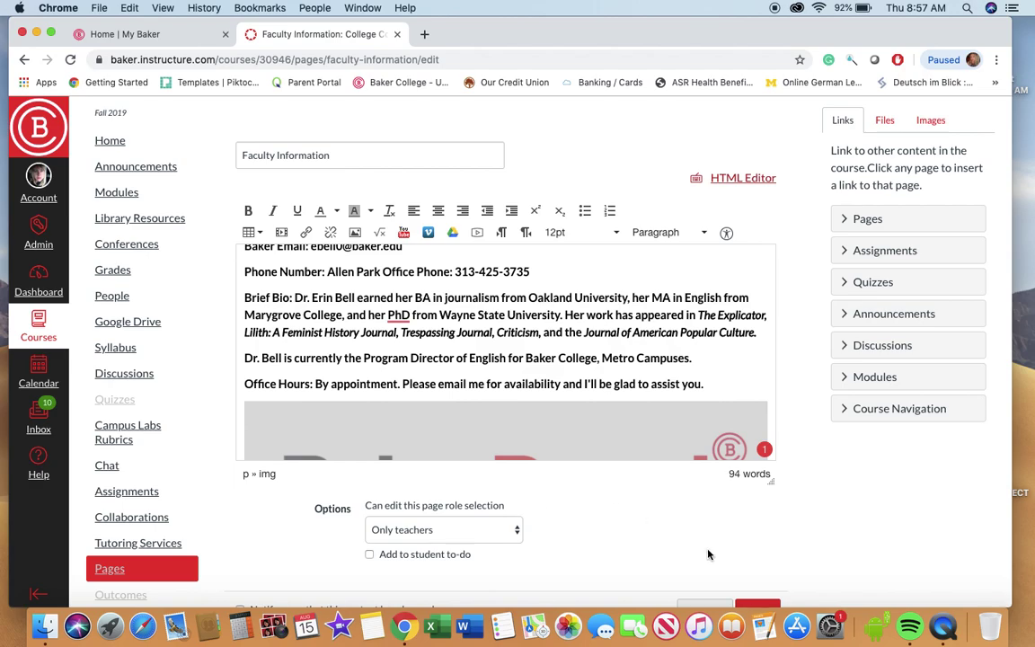
pyautogui.scroll(-1, 709, 555)
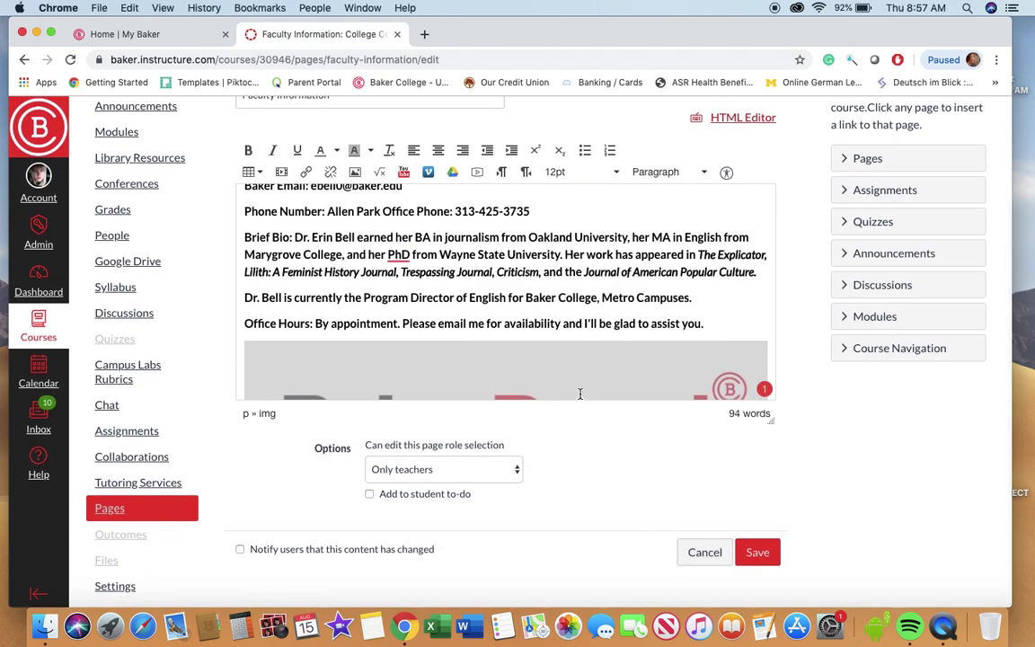
pyautogui.click(708, 552)
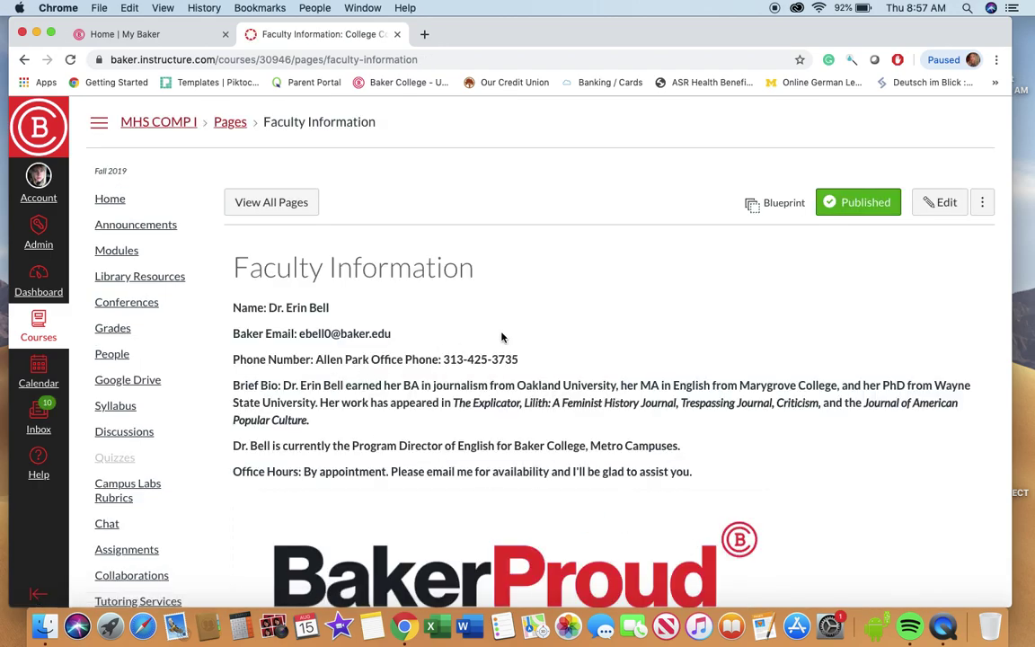
# - Return to the course's Modules page and open the ASSIGNMENT SUMMARY page in the Start Here module
pyautogui.click(133, 252)
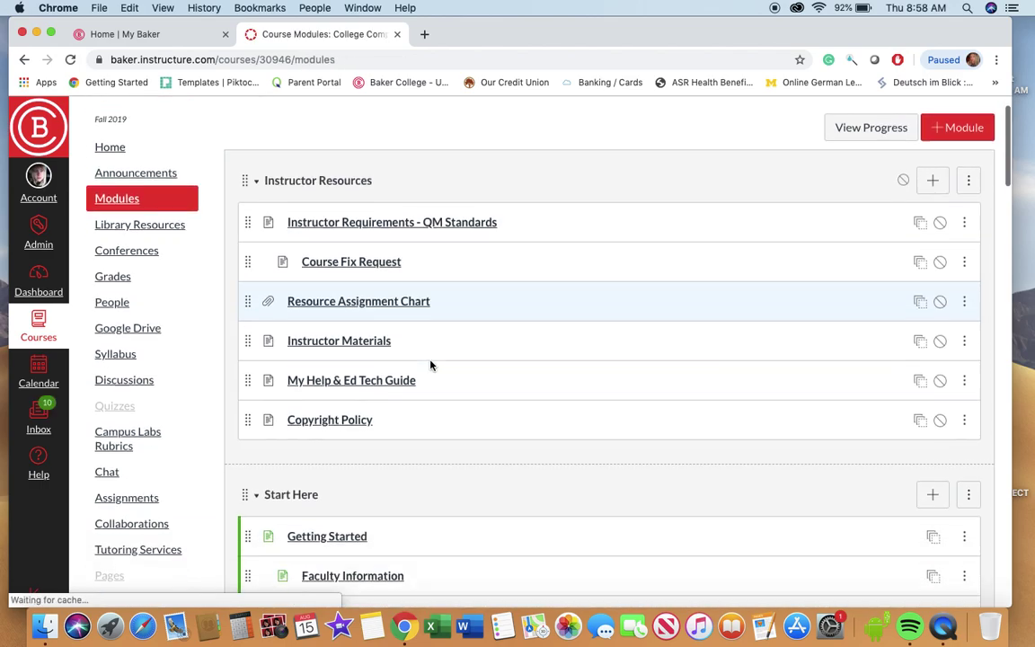
pyautogui.scroll(-5, 431, 364)
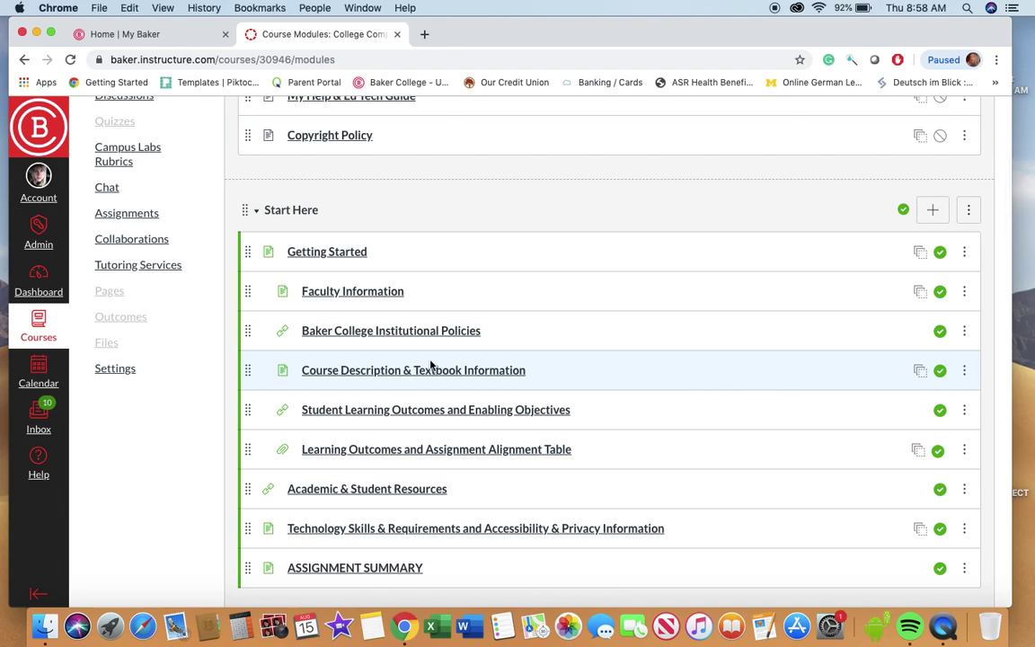
pyautogui.scroll(-2, 431, 365)
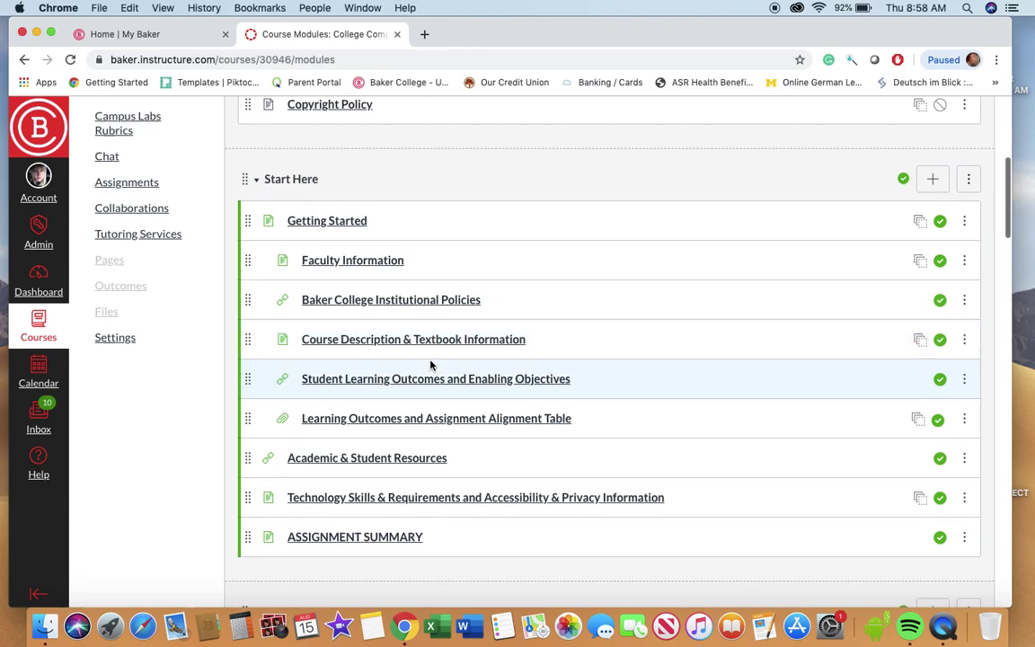
pyautogui.scroll(-1, 350, 454)
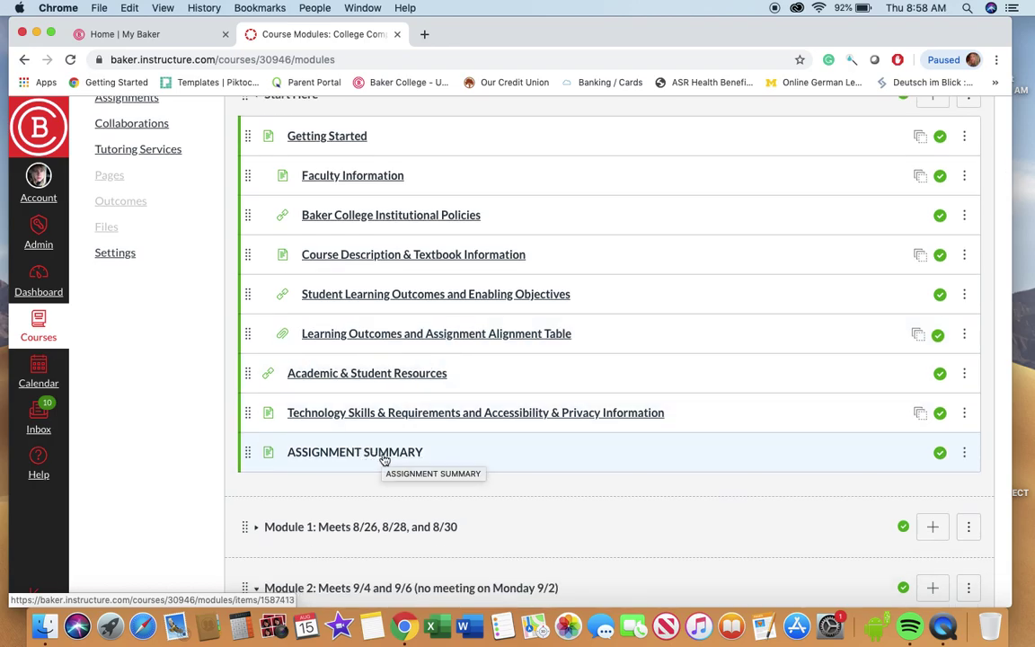
pyautogui.scroll(-1, 359, 455)
pyautogui.click(357, 406)
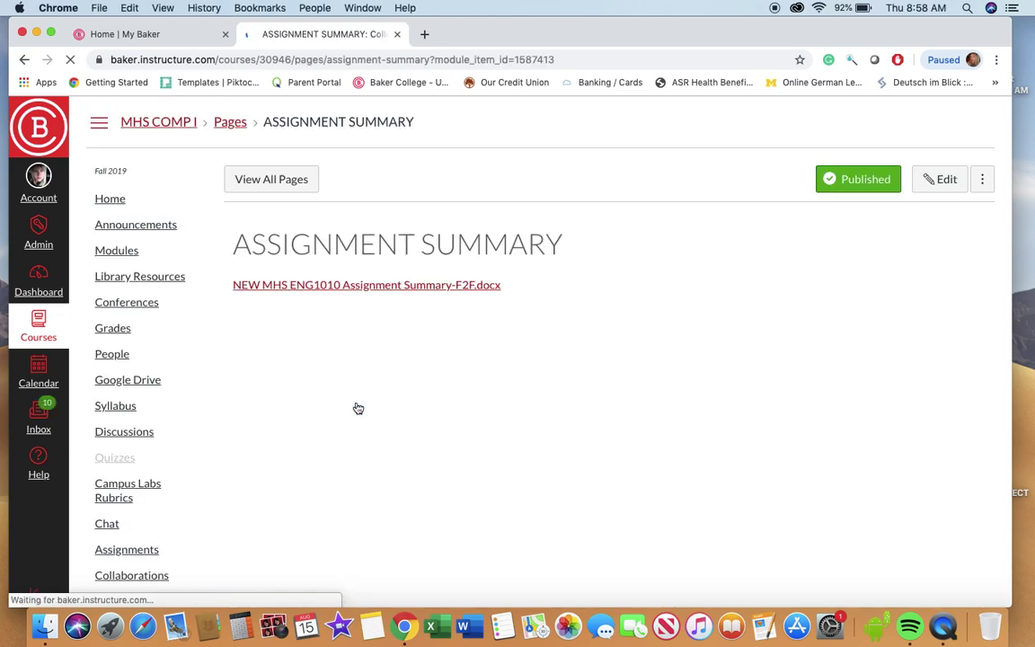
# - Download the linked file NEW MHS ENG1010 Assignment Summary-F2F.docx and open it in Word
pyautogui.click(404, 288)
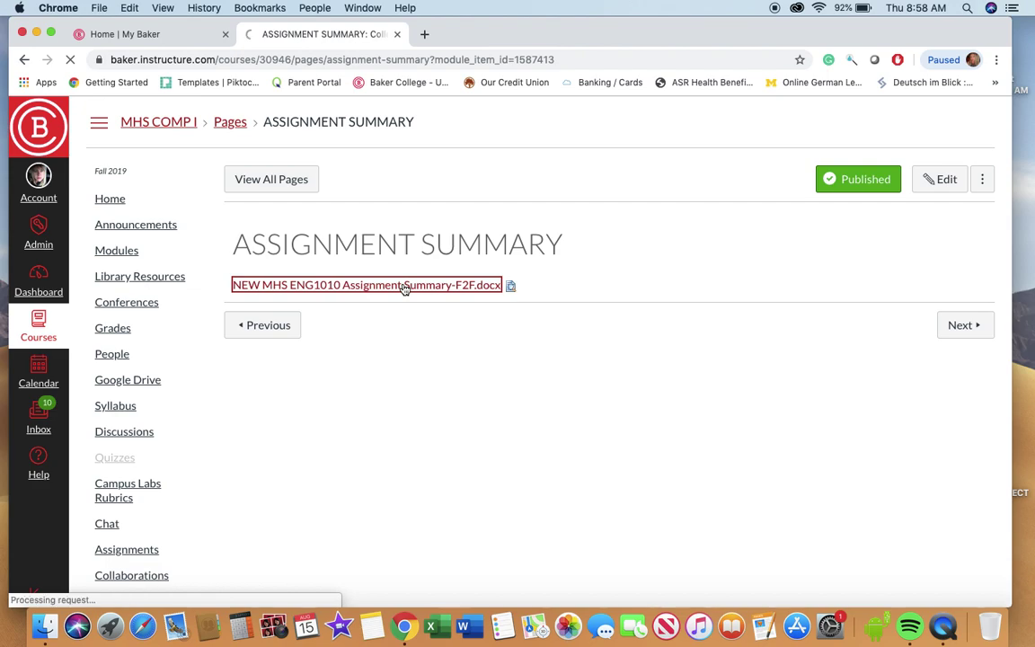
pyautogui.click(38, 460)
pyautogui.click(87, 595)
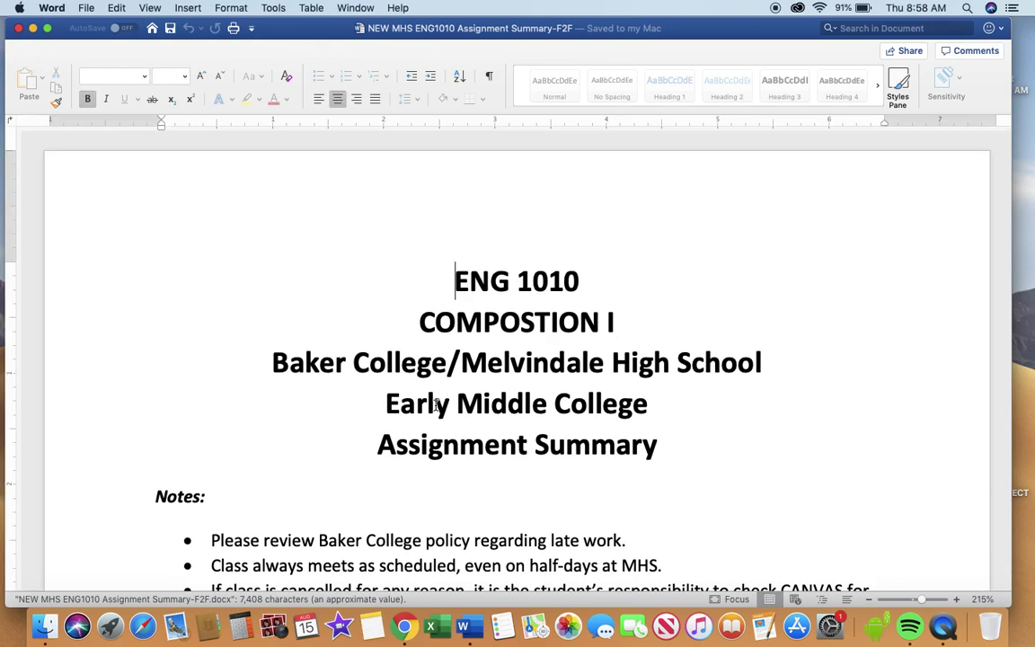
# - Read through the assignment summary's Module 1 and Module 2 assignments, due dates and points, and close the document
pyautogui.scroll(-10, 436, 406)
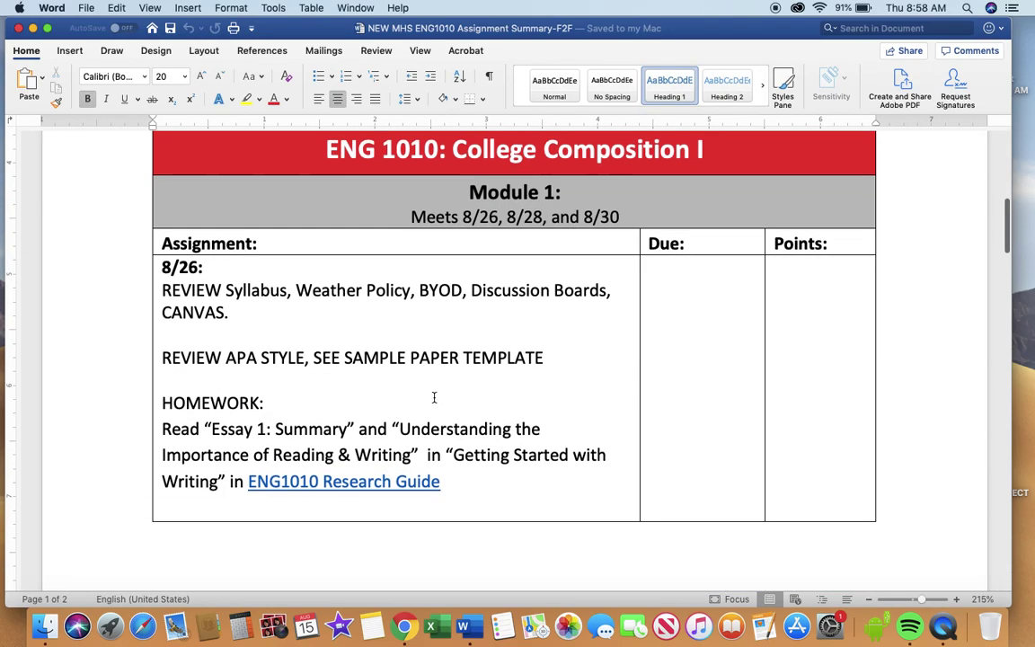
pyautogui.scroll(-8, 339, 406)
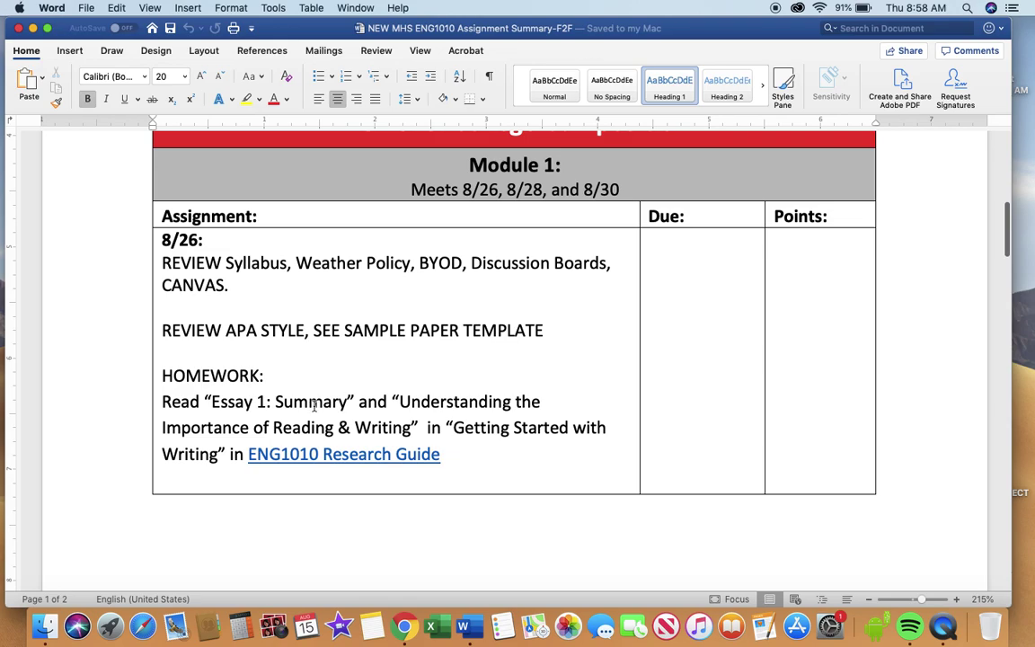
pyautogui.scroll(-5, 370, 382)
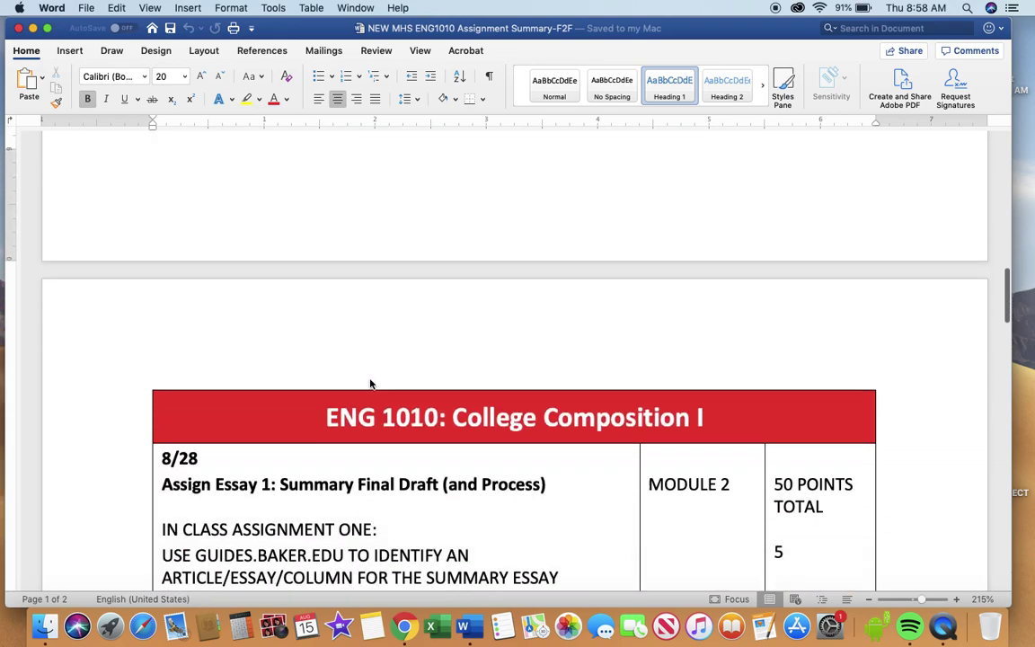
pyautogui.scroll(-6, 213, 411)
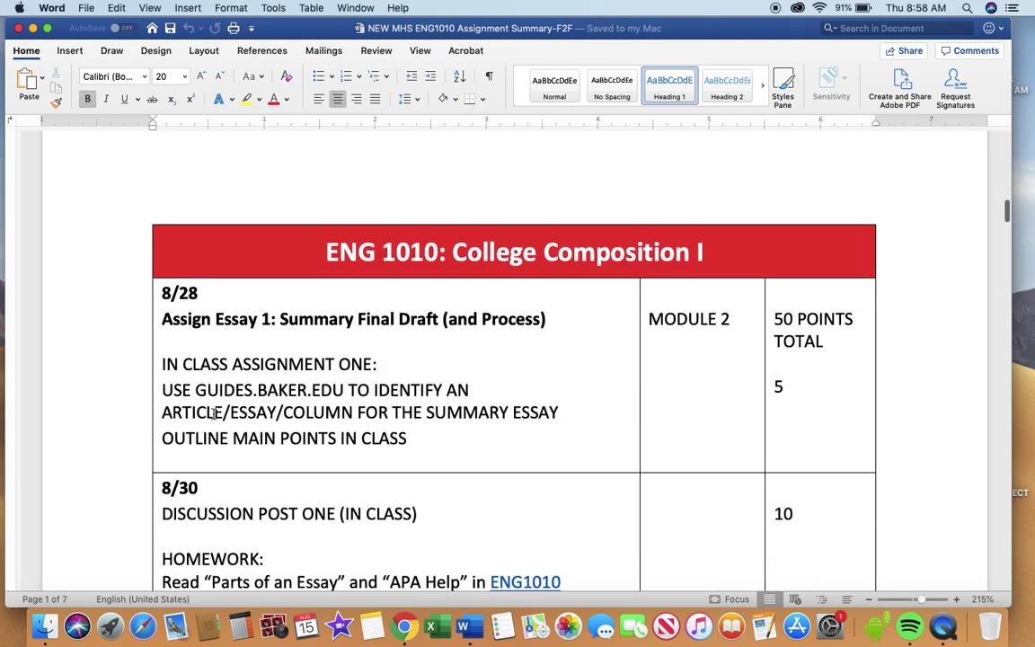
pyautogui.scroll(1, 330, 396)
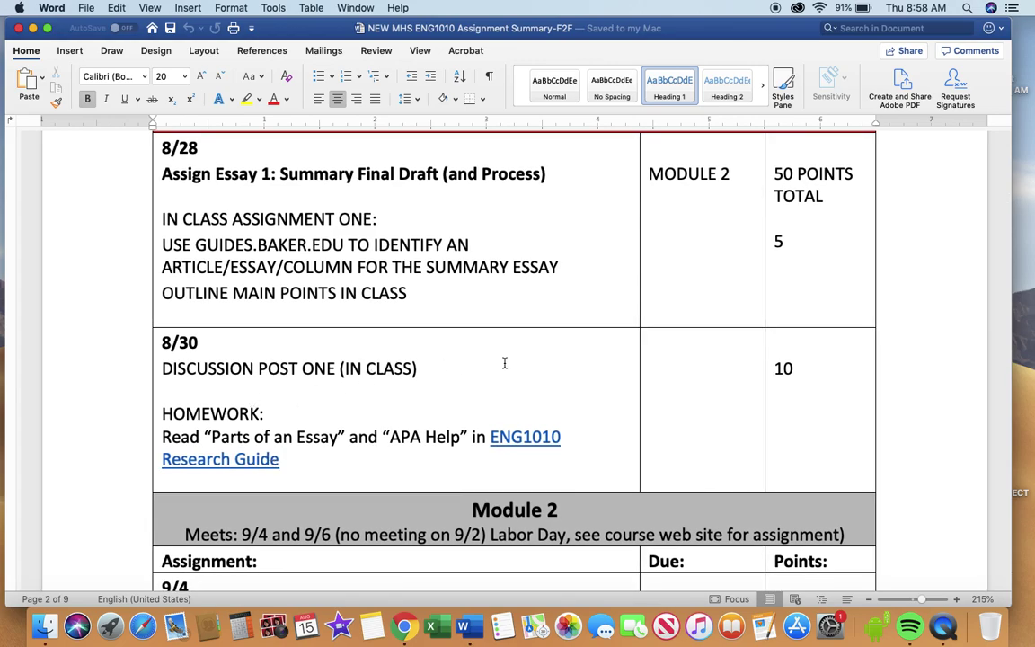
pyautogui.scroll(-4, 402, 453)
pyautogui.scroll(2, 440, 488)
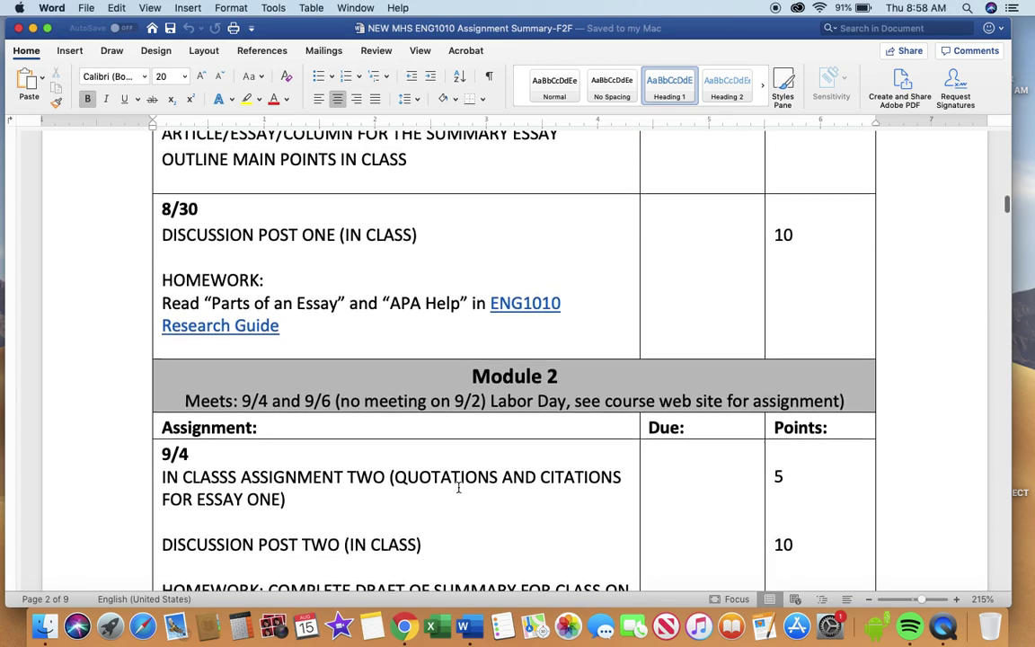
pyautogui.click(19, 28)
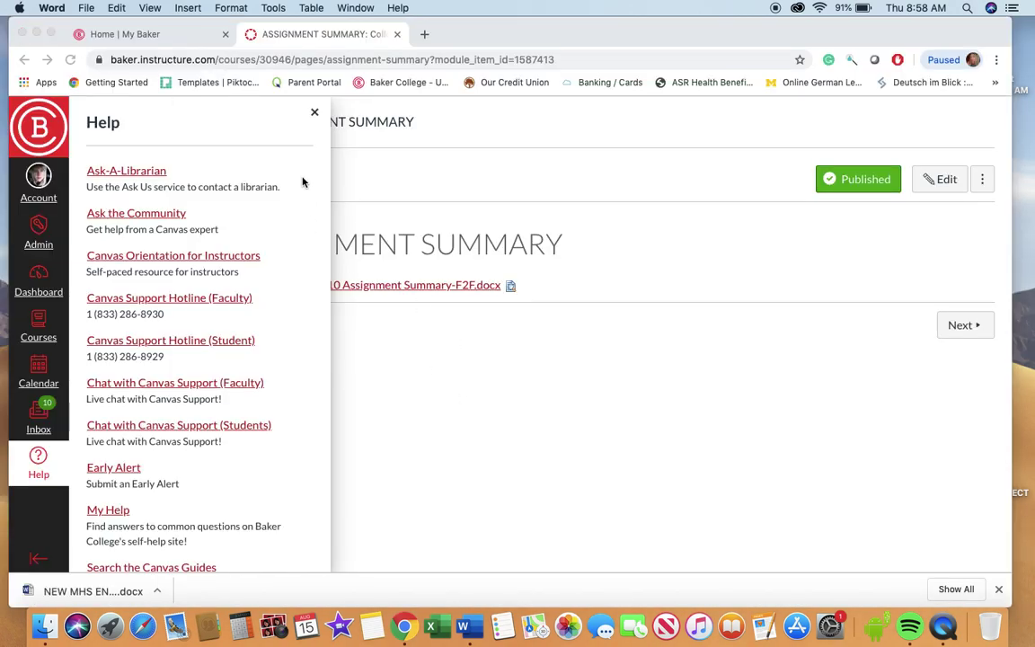
# - Dismiss the Canvas Help pane and go back to the course's Modules page
pyautogui.click(314, 116)
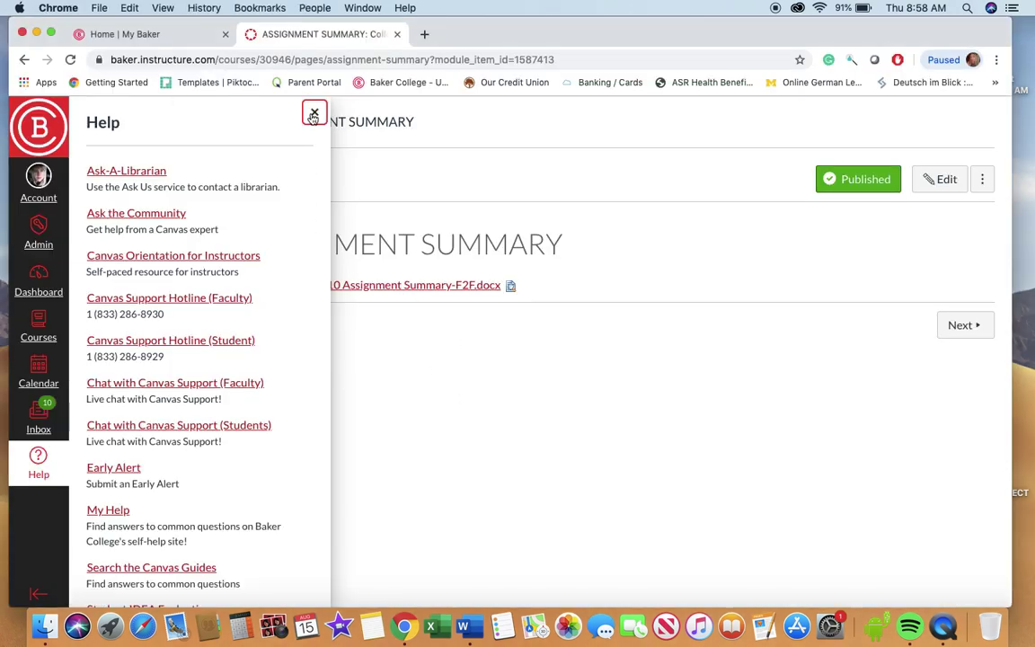
pyautogui.click(313, 115)
pyautogui.scroll(-3, 353, 418)
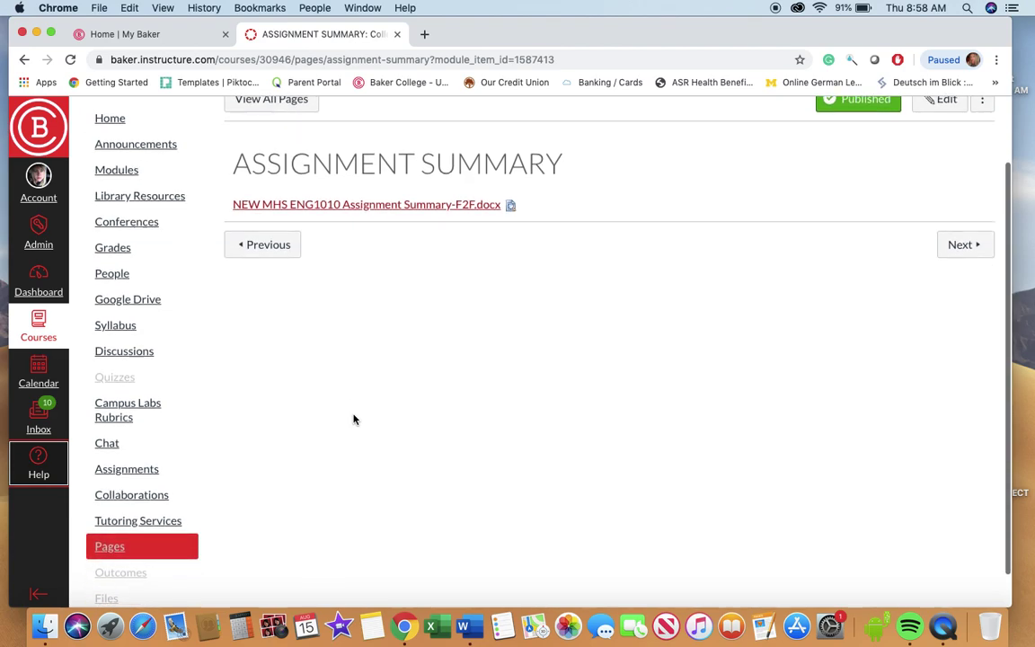
pyautogui.scroll(-1, 354, 418)
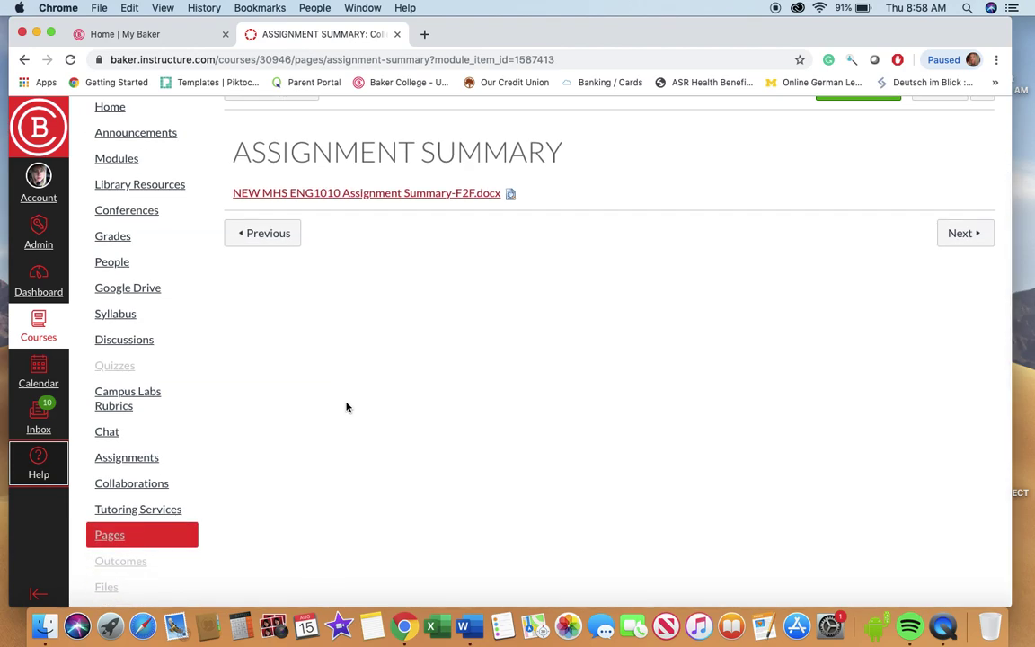
pyautogui.click(105, 160)
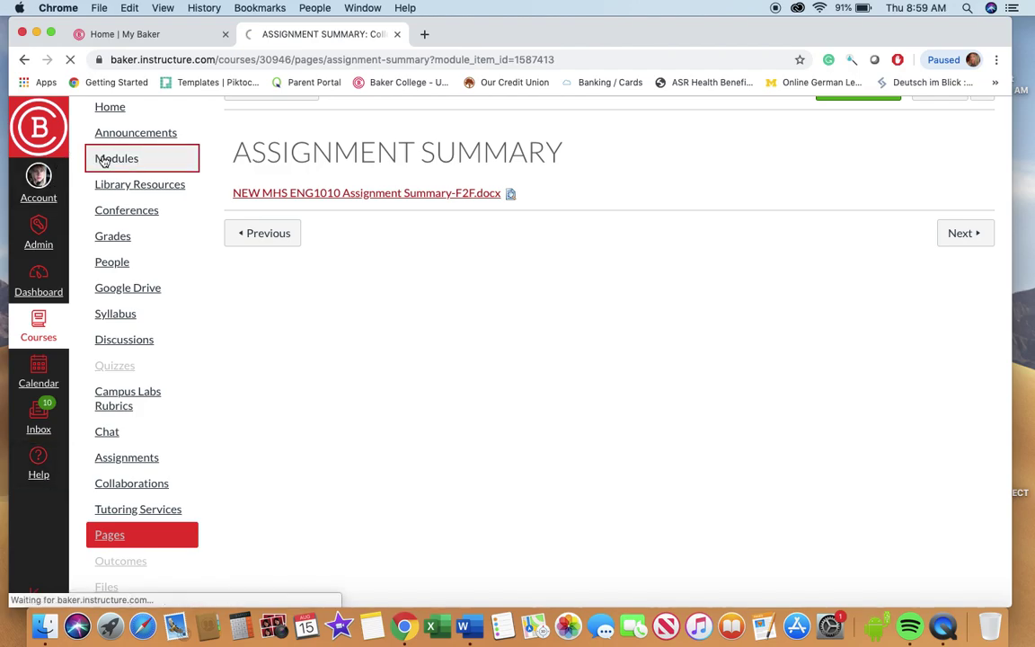
# - Open the Due: Essay 1 Summary assignment in Module 2 and dismiss the Microsoft AutoUpdate window
pyautogui.scroll(-15, 592, 434)
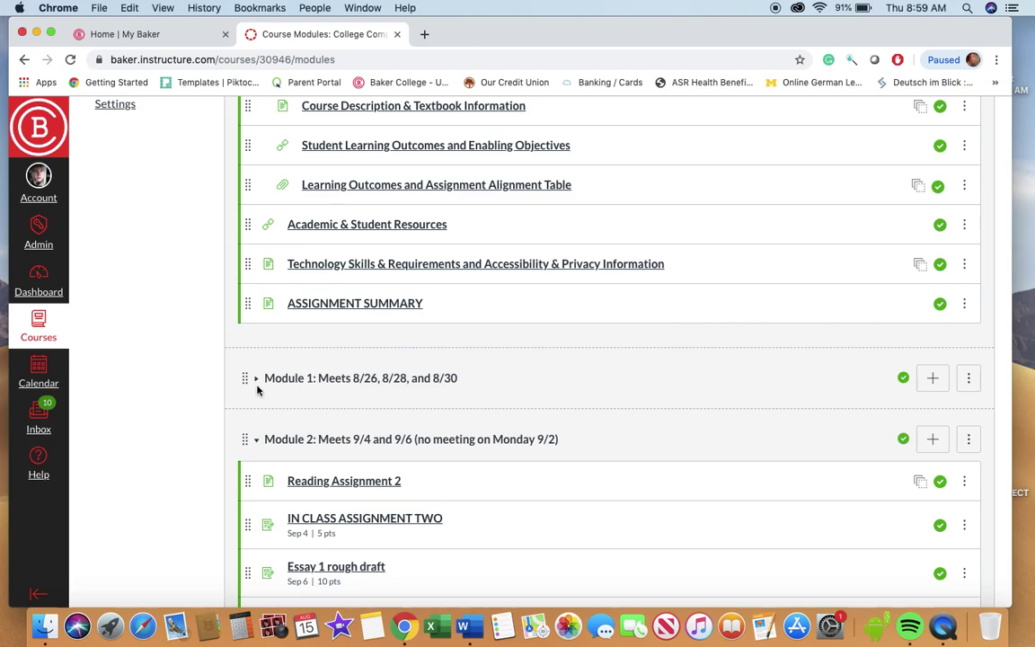
pyautogui.scroll(-5, 305, 440)
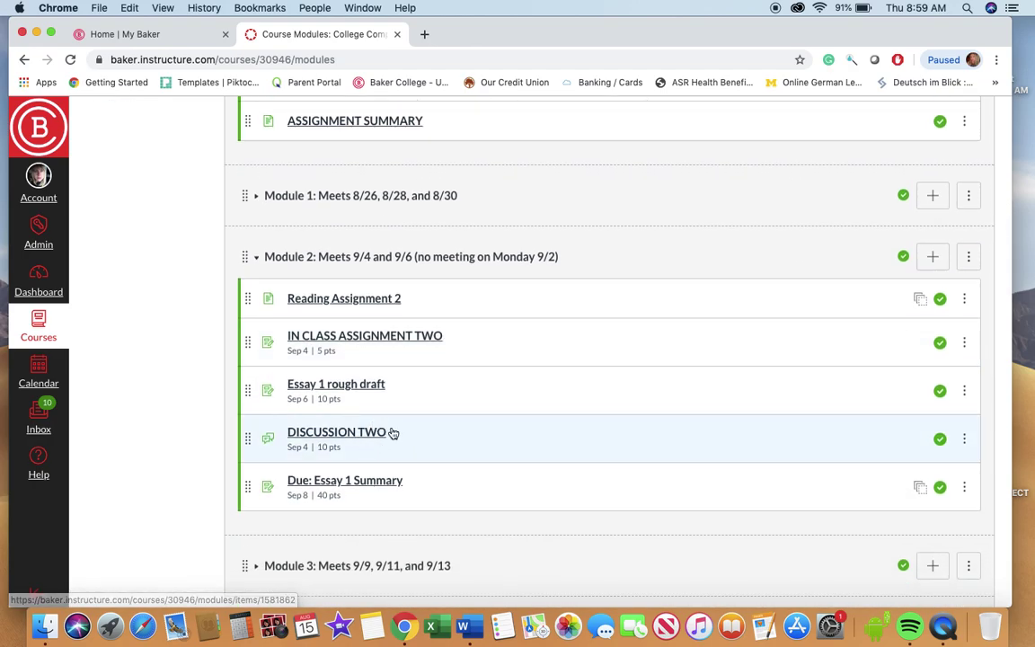
pyautogui.click(379, 490)
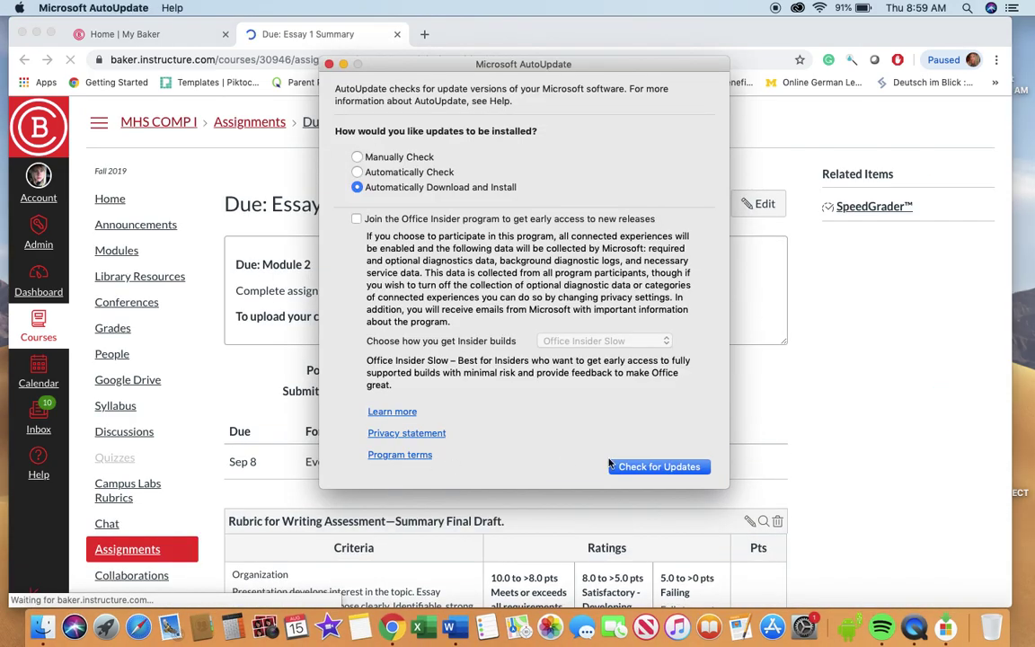
pyautogui.click(332, 66)
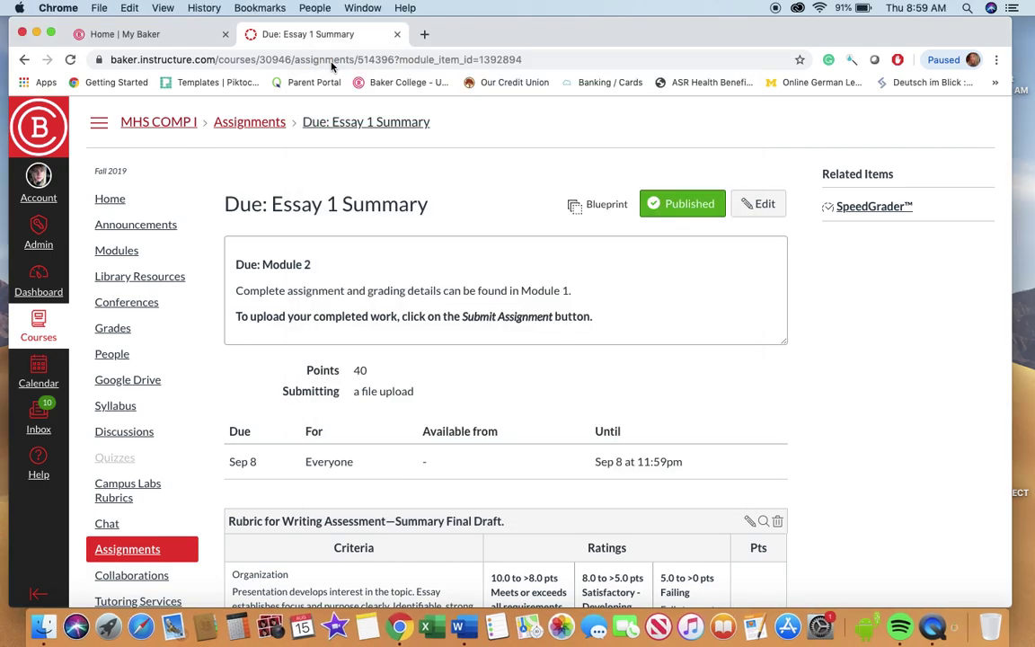
pyautogui.scroll(-1, 530, 229)
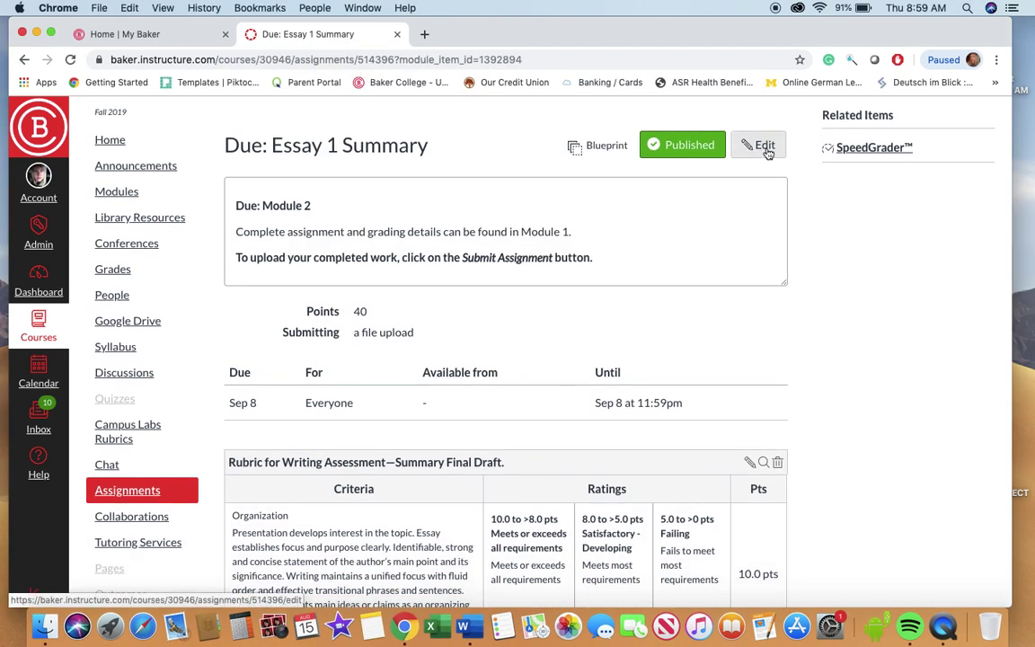
# - Open the Essay 1 Summary assignment for editing, review its Assign section with the due and availability dates, and cancel without saving
pyautogui.click(765, 147)
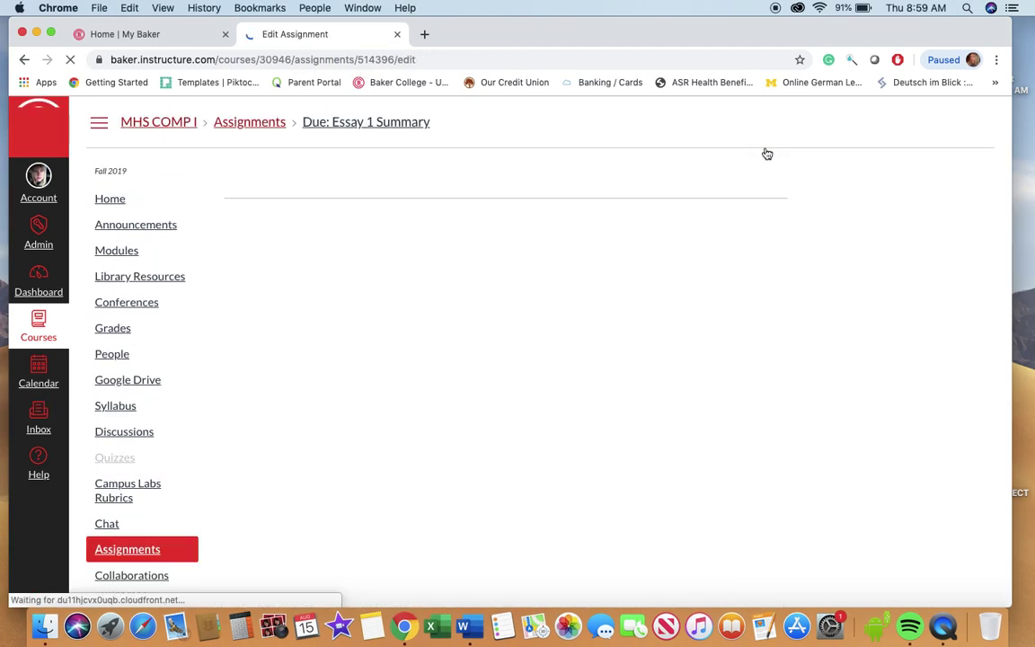
pyautogui.scroll(-15, 526, 517)
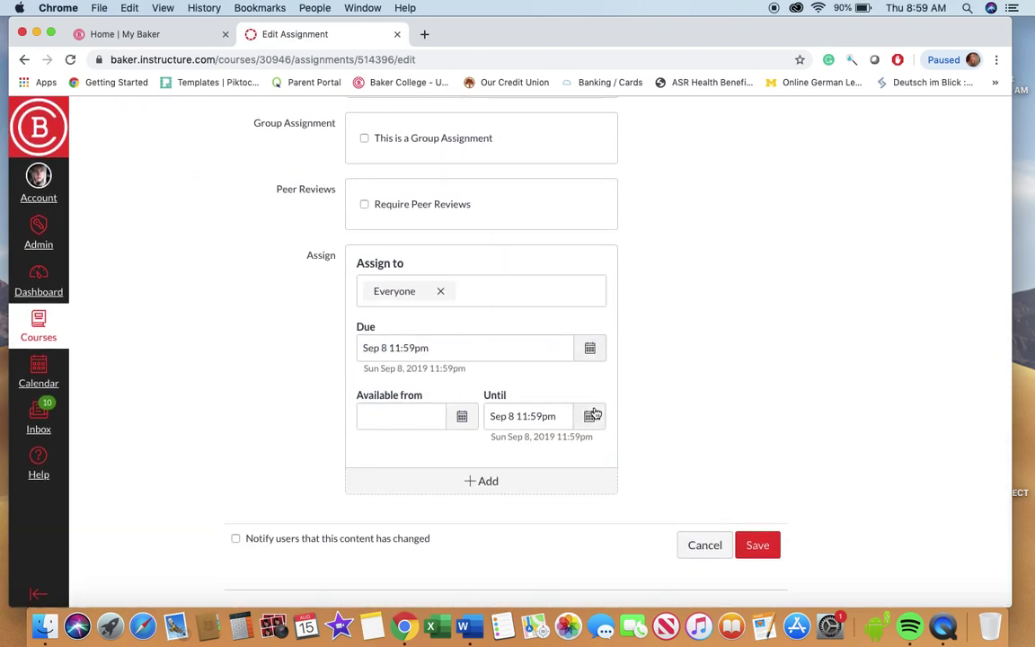
pyautogui.click(704, 546)
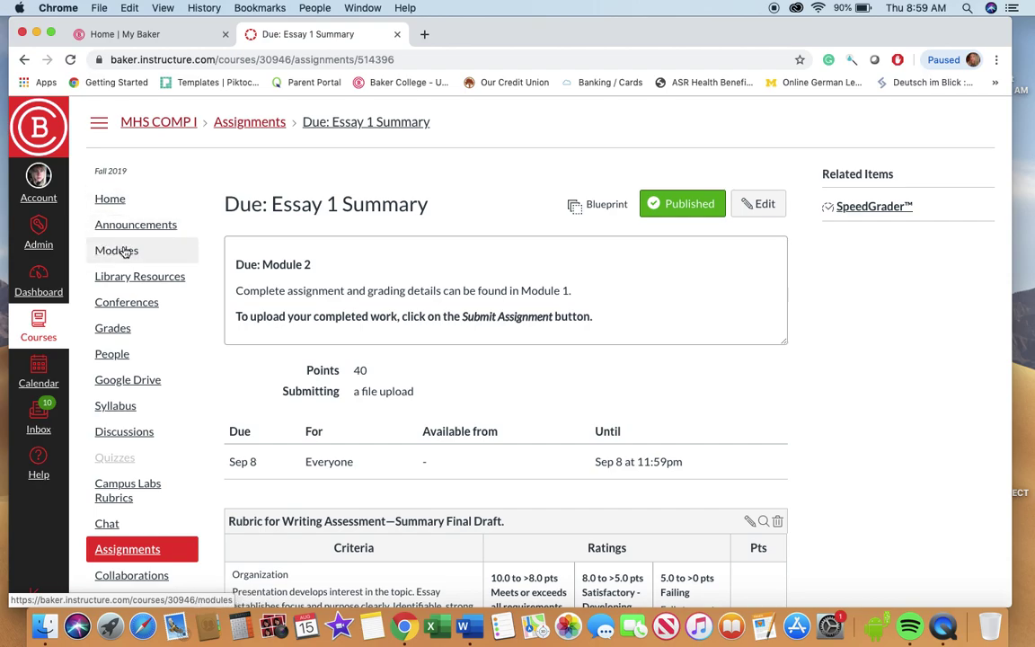
# - Return to the College Composition I home page and open the course's Tutoring Services page
pyautogui.scroll(-2, 126, 229)
pyautogui.scroll(-3, 126, 229)
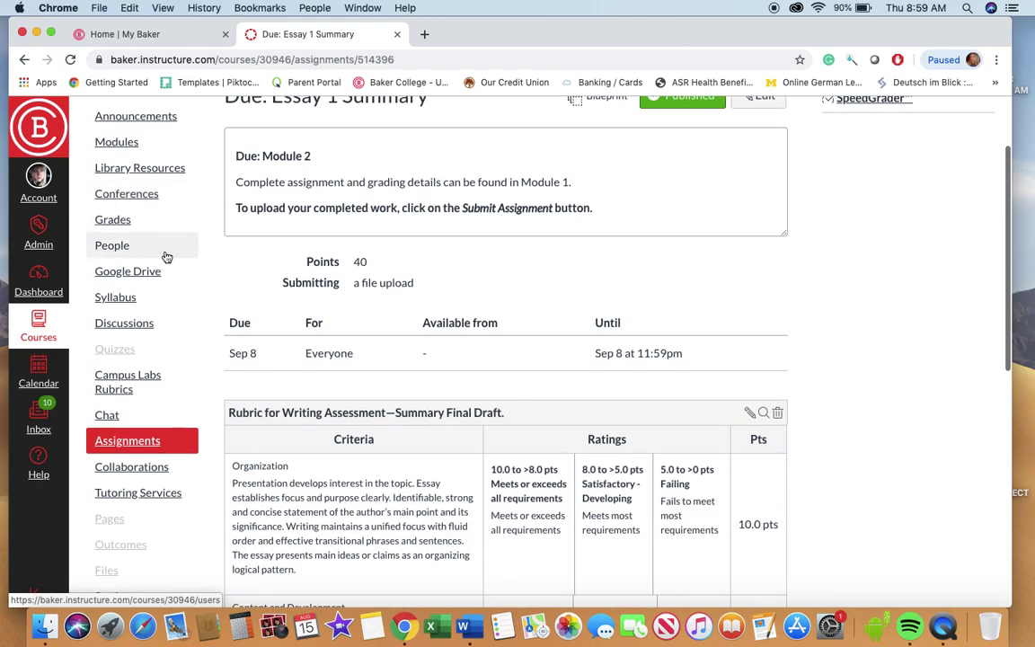
pyautogui.scroll(2, 418, 398)
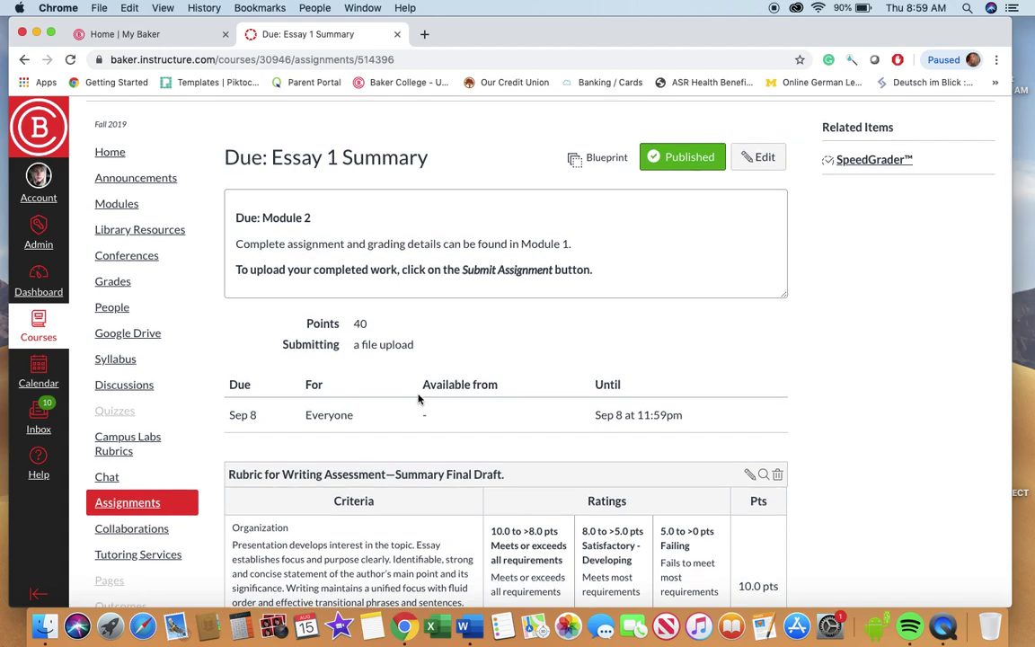
pyautogui.click(112, 155)
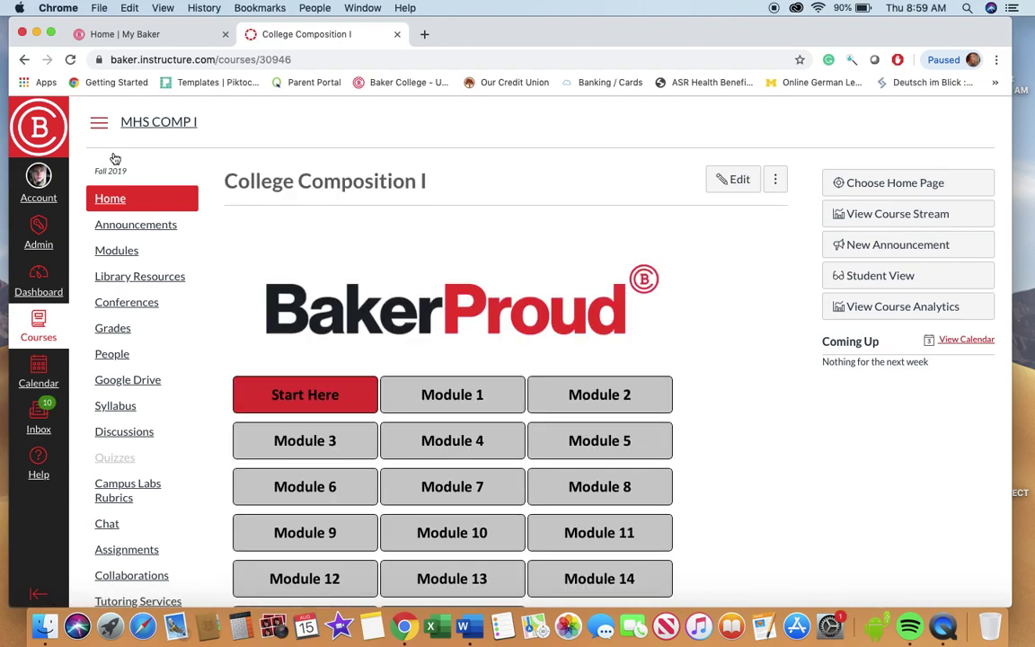
pyautogui.scroll(-3, 408, 374)
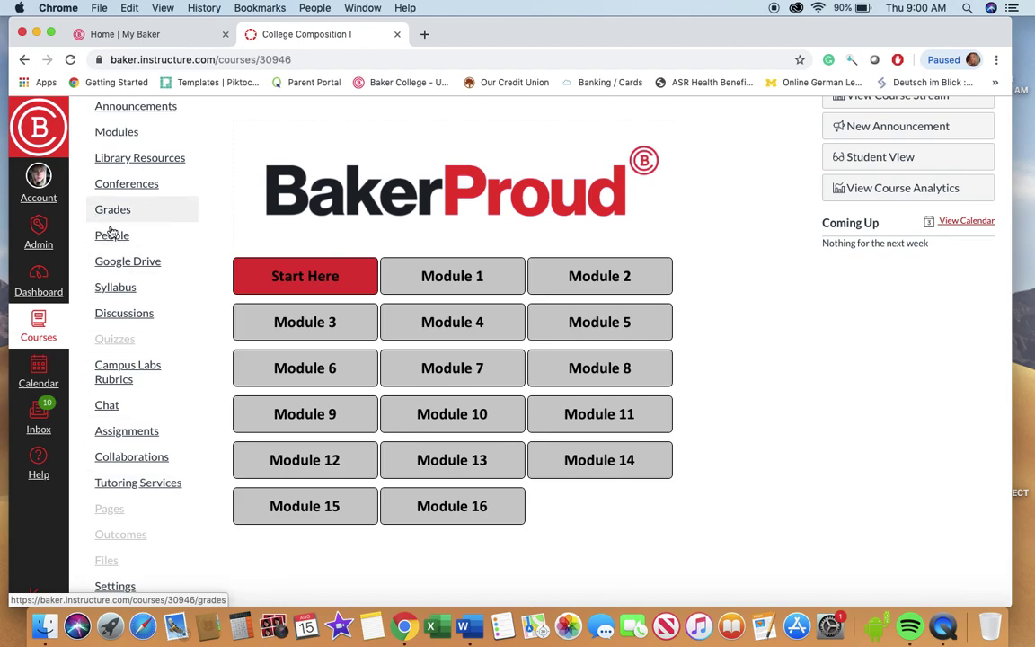
pyautogui.click(134, 493)
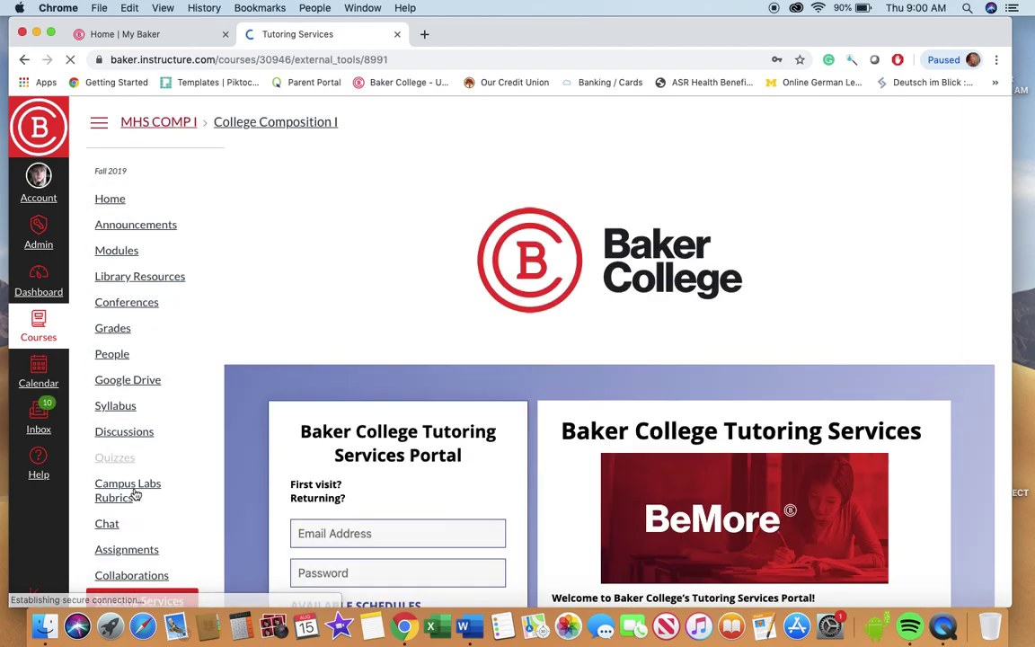
# - Examine the Tutoring Services portal's log-in form, available campus schedules and Virtual Academic Resource Center session options
pyautogui.scroll(-2, 430, 494)
pyautogui.scroll(-1, 430, 495)
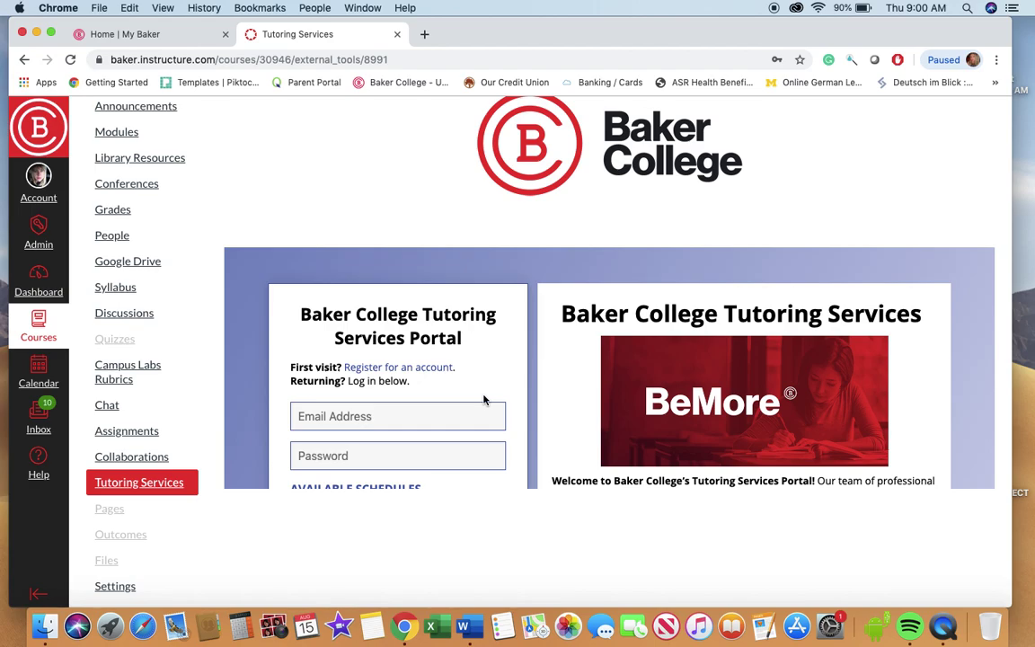
pyautogui.scroll(-2, 539, 386)
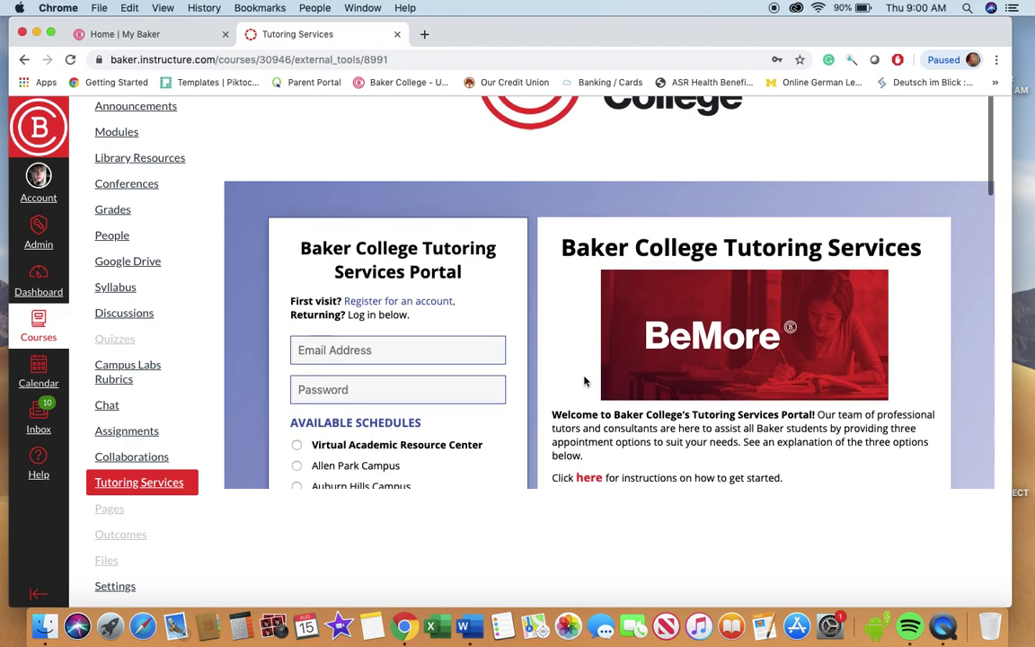
pyautogui.scroll(-1, 710, 377)
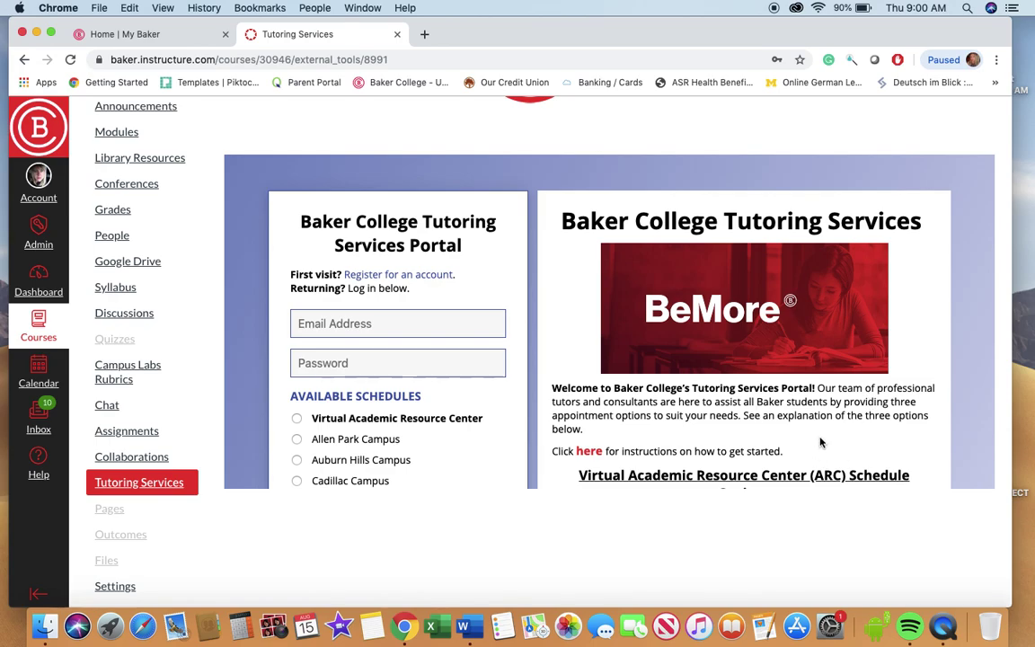
pyautogui.scroll(-1, 741, 400)
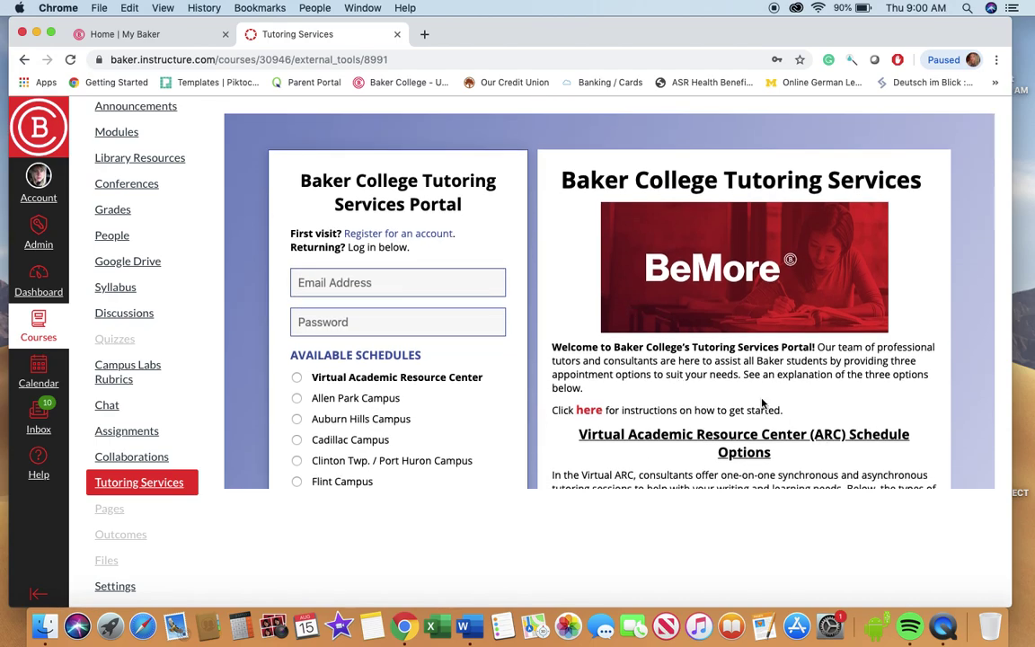
pyautogui.scroll(-1, 765, 397)
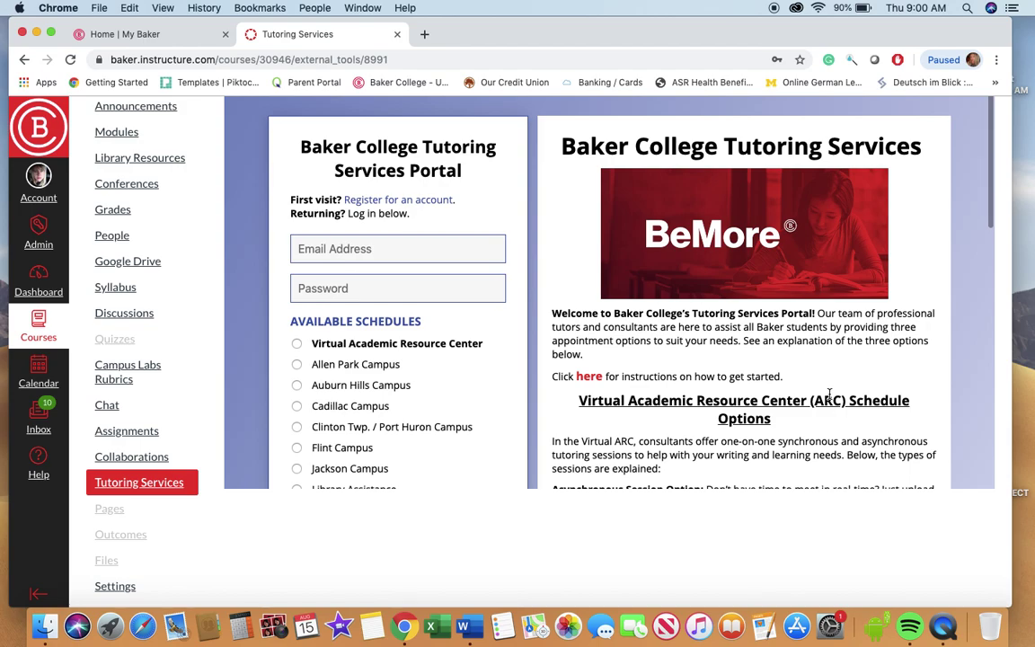
pyautogui.scroll(-1, 829, 397)
pyautogui.scroll(5, 474, 261)
pyautogui.scroll(-8, 475, 261)
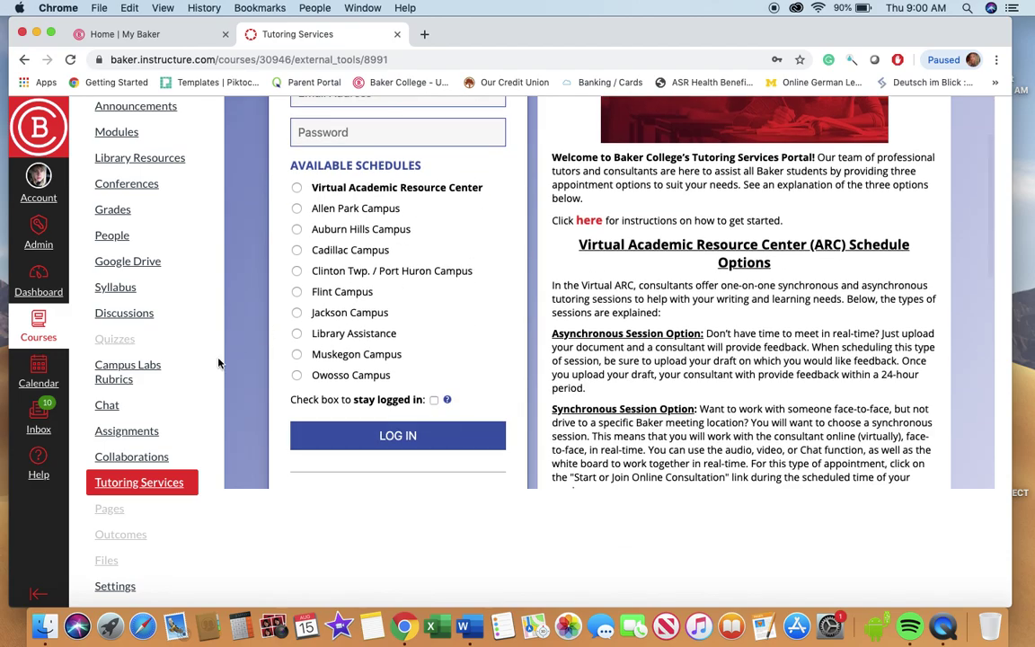
pyautogui.scroll(2, 191, 317)
pyautogui.scroll(1, 191, 316)
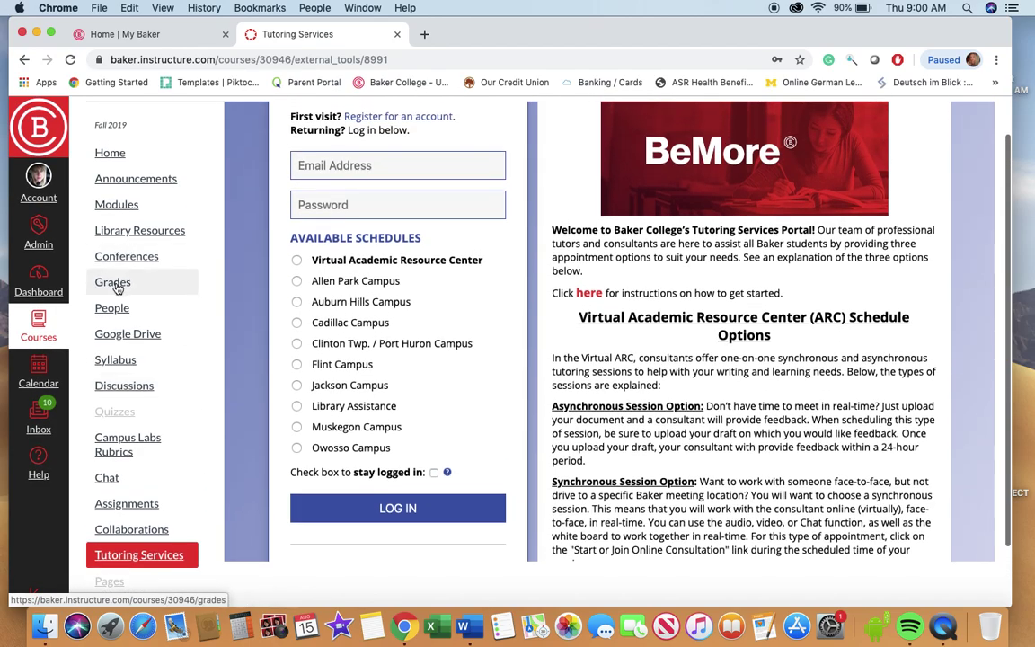
# - Open the course's Grades page and review the gradebook's assignment columns across to the Total column
pyautogui.click(115, 282)
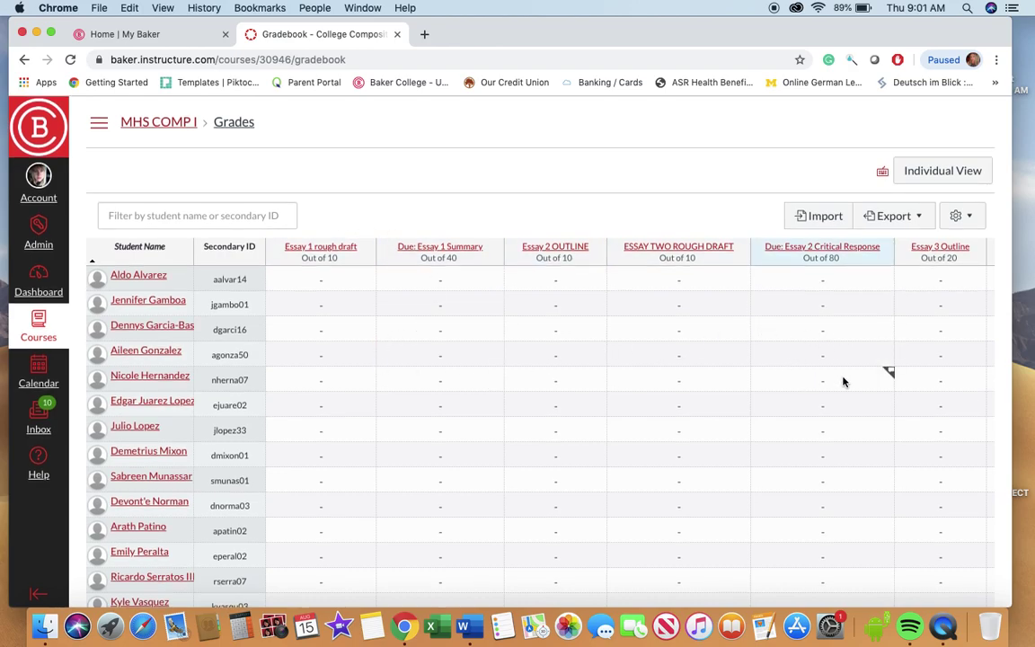
pyautogui.hscroll(10, 843, 382)
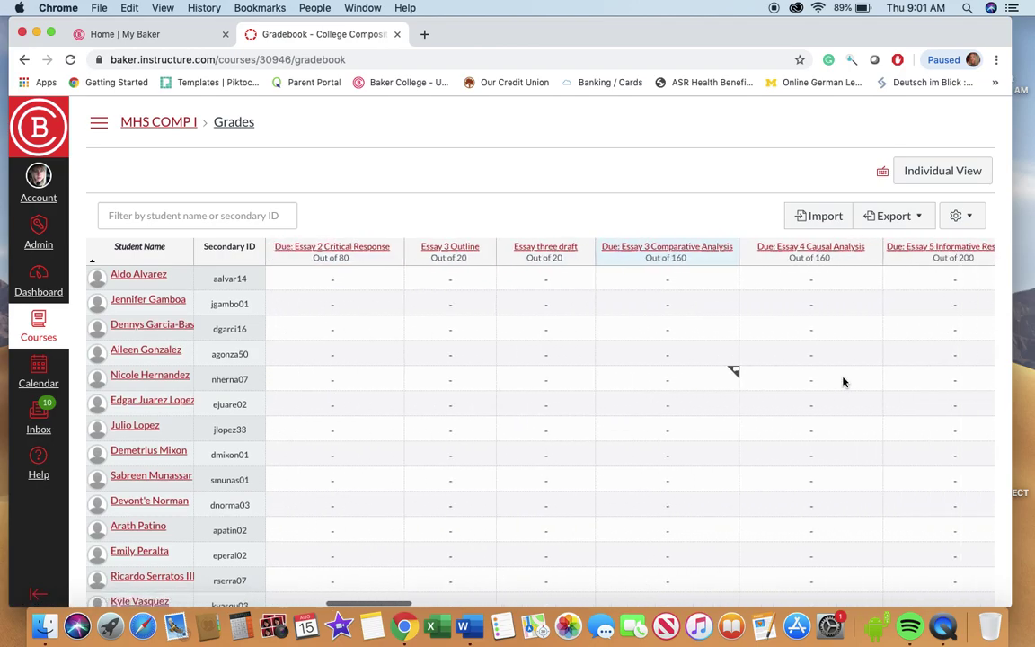
pyautogui.hscroll(10, 843, 382)
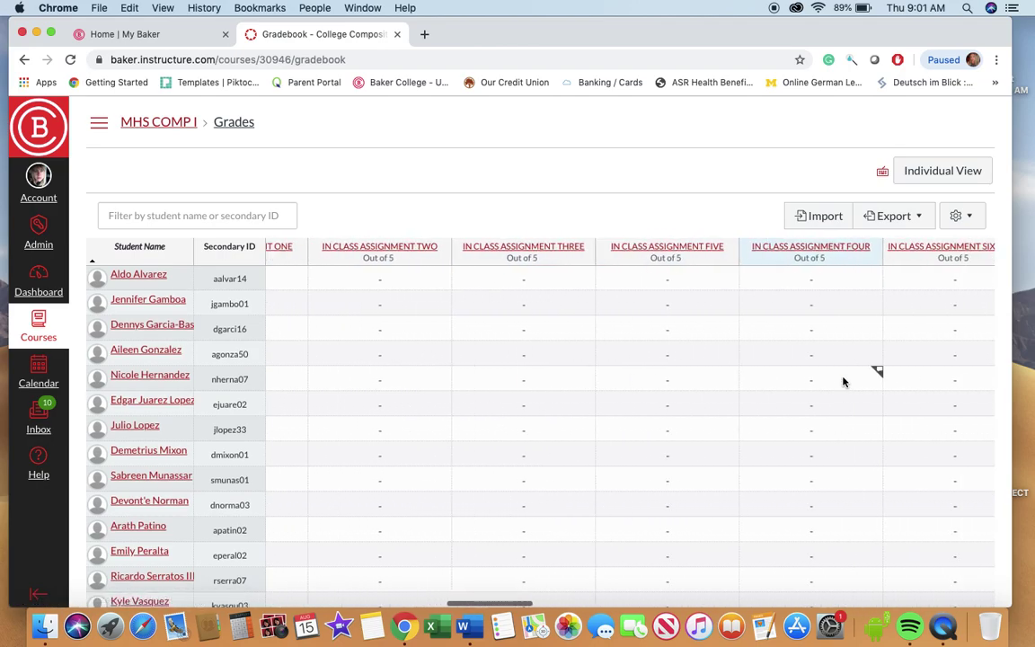
pyautogui.hscroll(10, 843, 382)
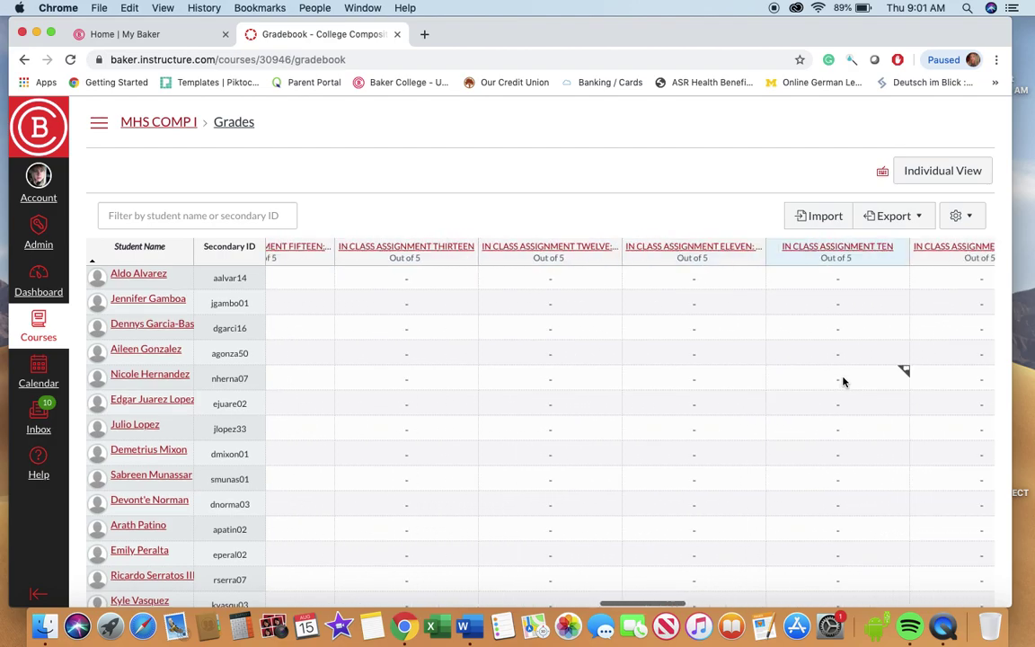
pyautogui.hscroll(10, 843, 382)
pyautogui.hscroll(10, 843, 382)
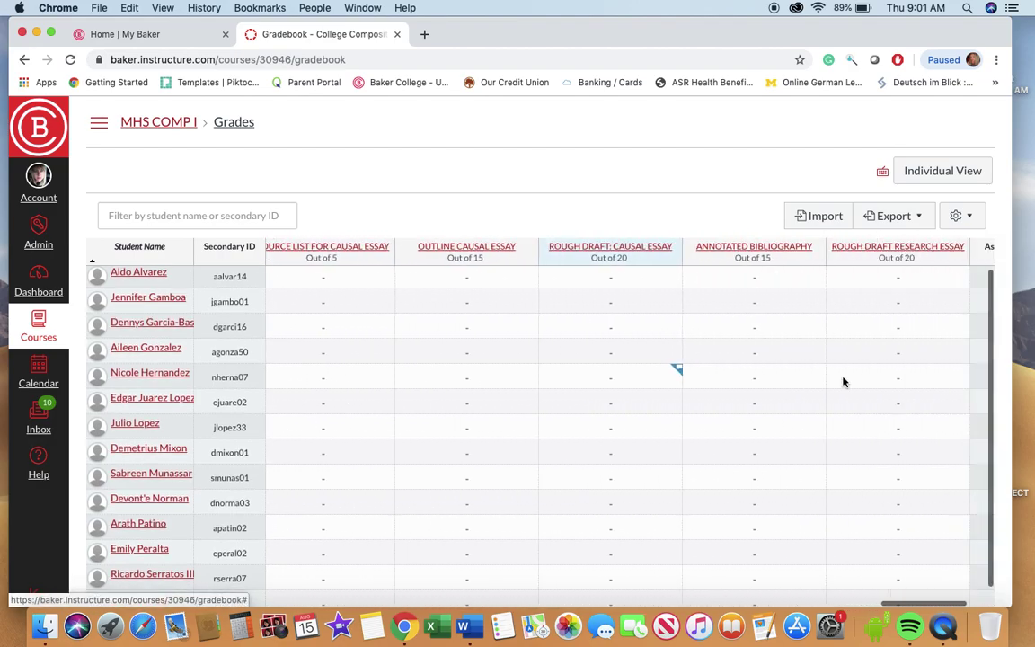
pyautogui.hscroll(3, 845, 381)
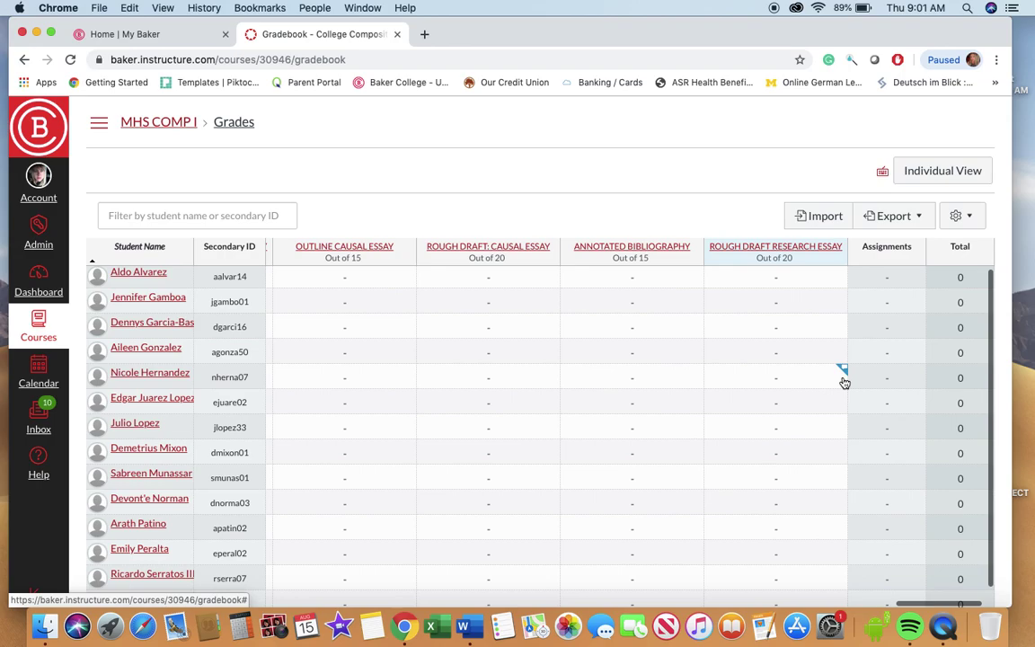
# - Export the gradebook as a CSV file and open the downloaded file in Excel
pyautogui.click(917, 219)
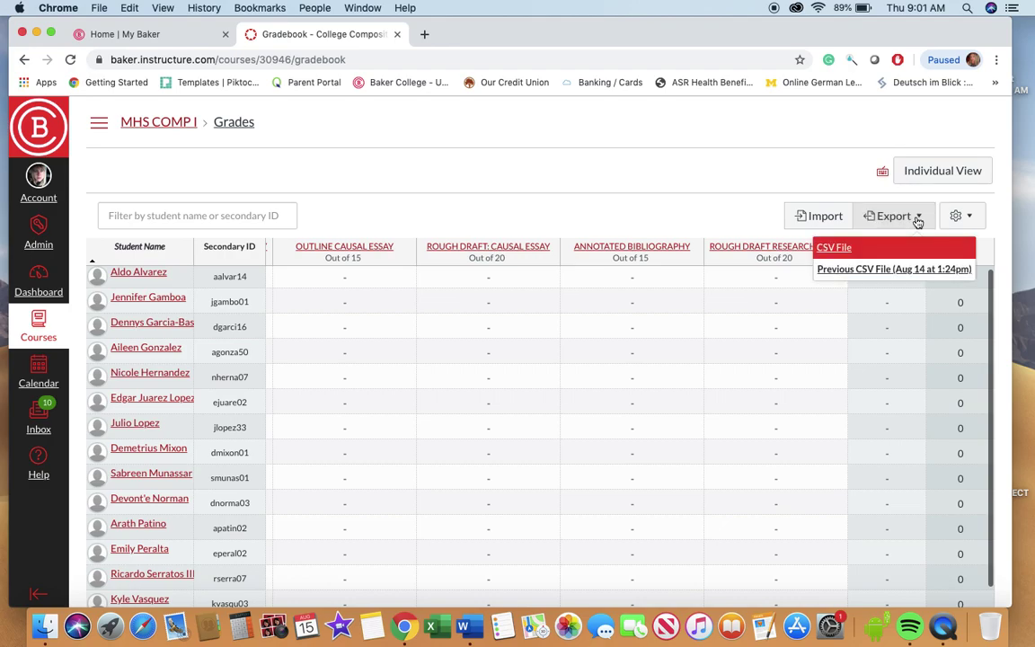
pyautogui.click(832, 252)
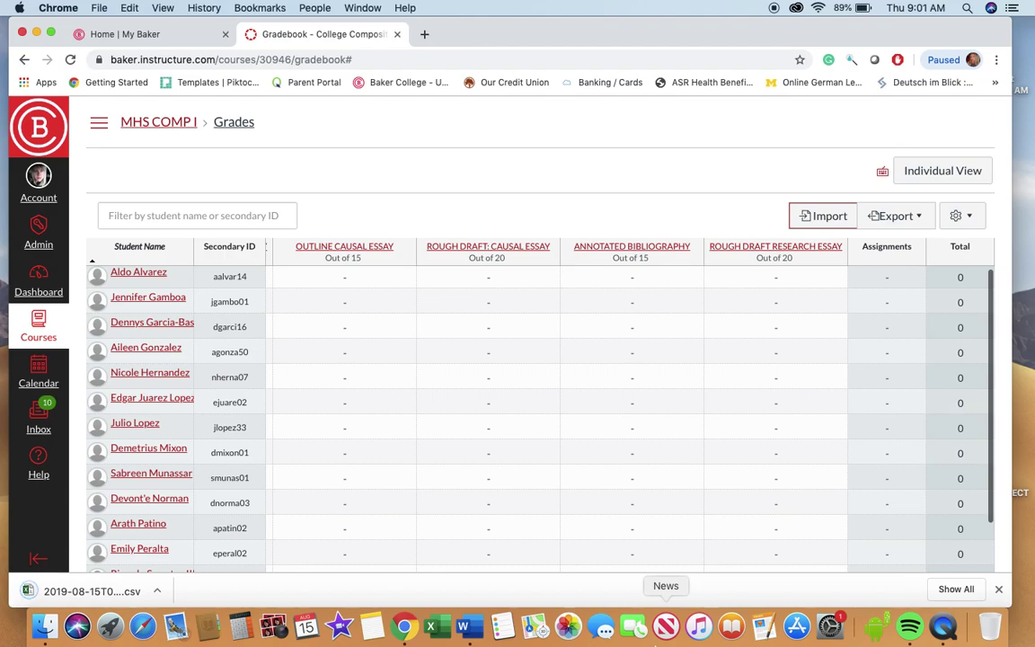
pyautogui.click(90, 593)
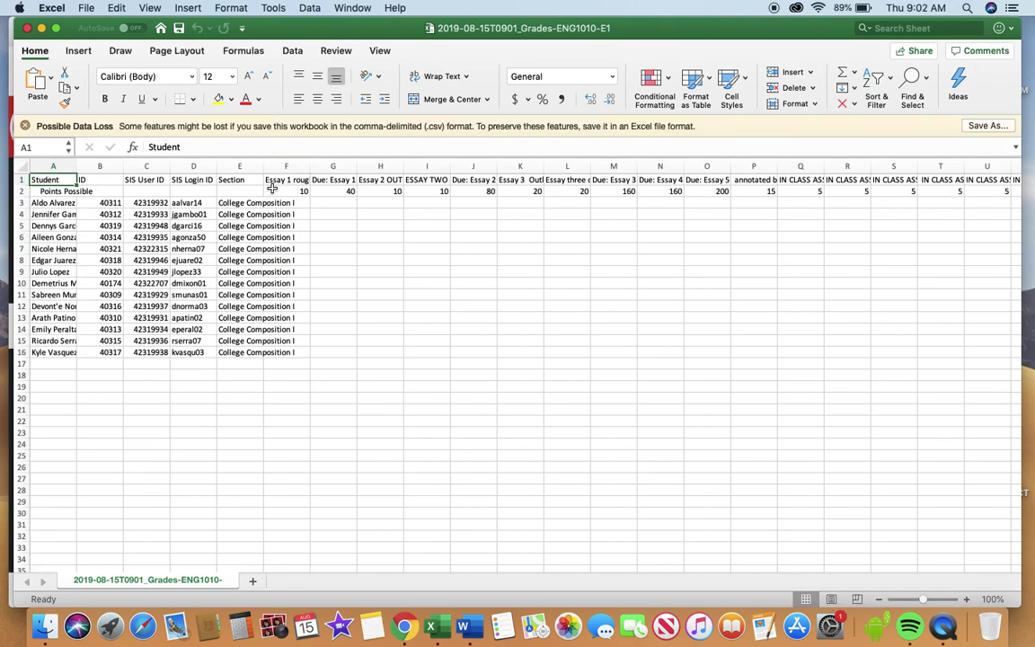
# - Select the Points Possible values from F2 to AV2 to check the course's point total, and close the workbook
pyautogui.moveTo(273, 189); pyautogui.dragTo(764, 185)
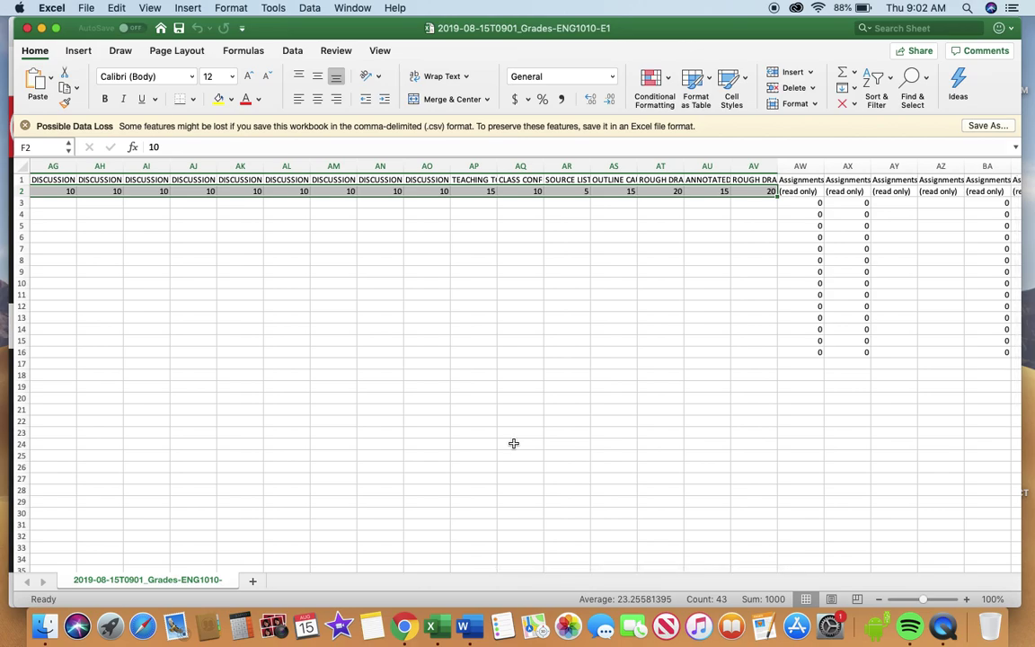
pyautogui.hscroll(-10, 513, 444)
pyautogui.scroll(-1, 513, 443)
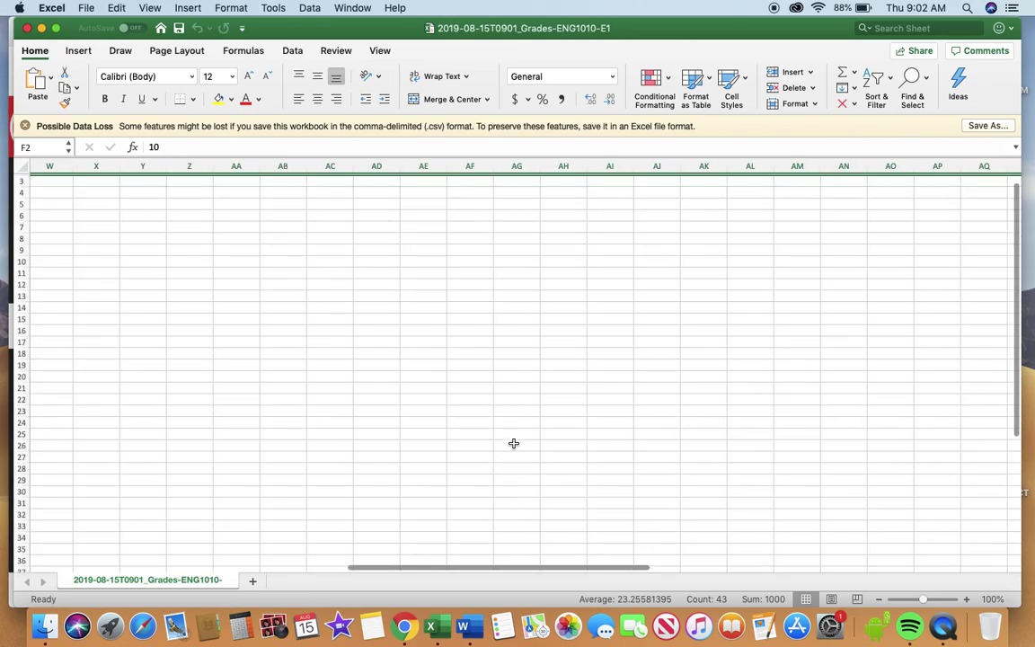
pyautogui.scroll(1, 513, 443)
pyautogui.hscroll(-5, 513, 443)
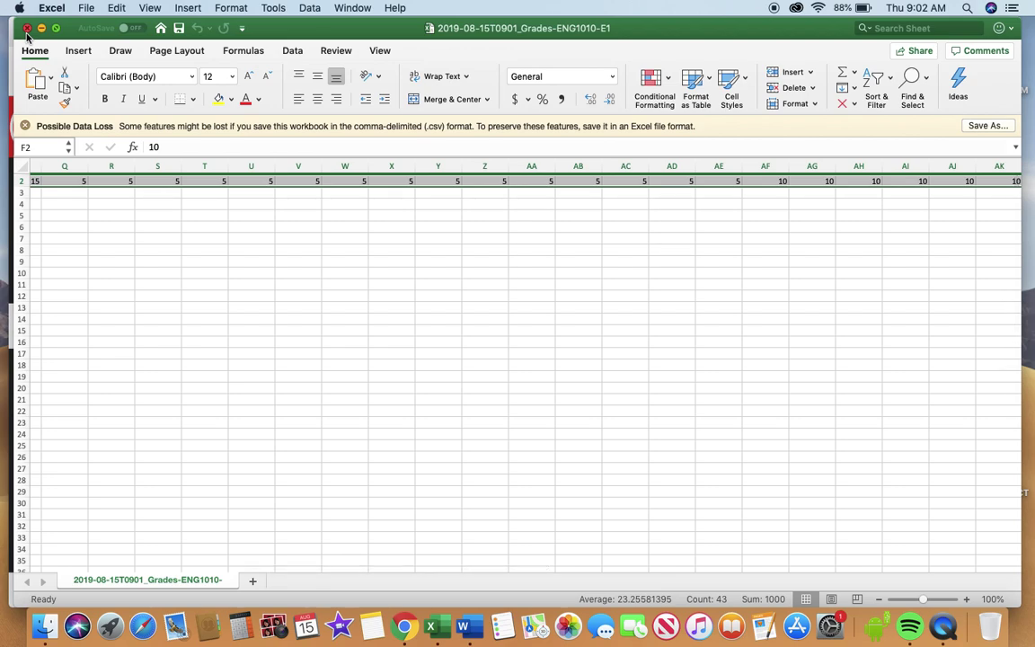
pyautogui.click(27, 28)
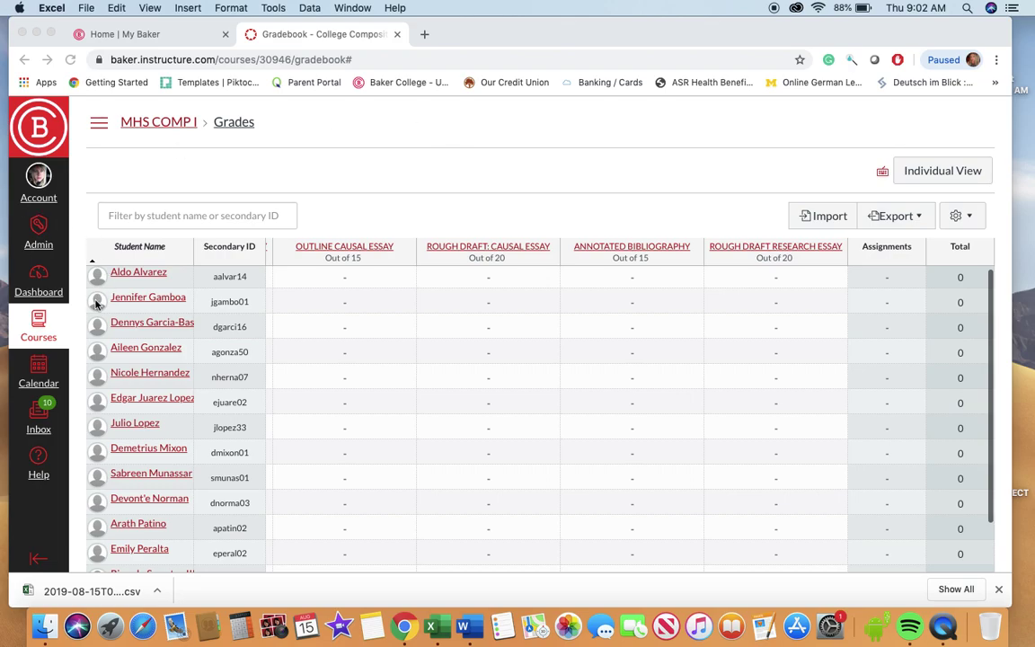
# - Go back from the gradebook to the MHS COMP I home page in Chrome and open the course's Modules page
pyautogui.click(149, 111)
pyautogui.click(158, 122)
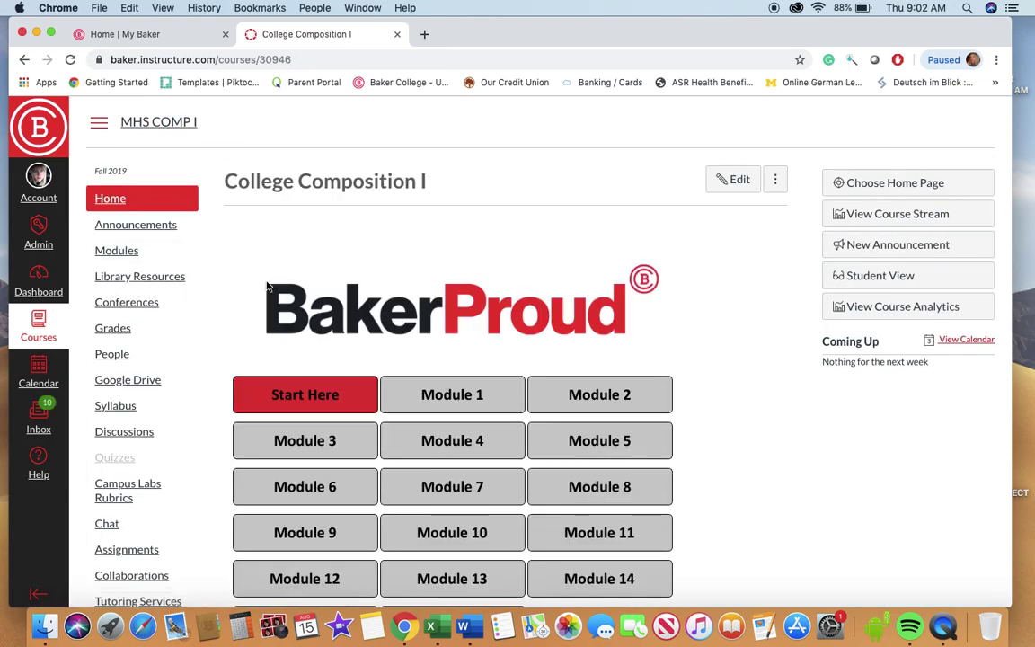
pyautogui.click(121, 251)
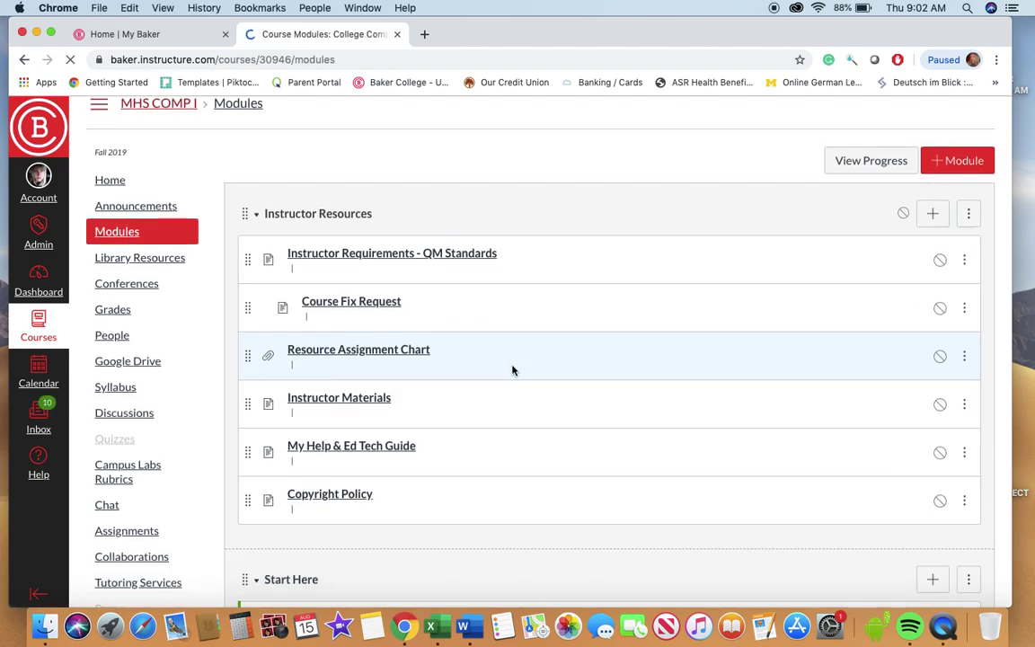
# - Open the Instructor Requirements - QM Standards page and highlight the welcome announcement and faculty information requirements in its text
pyautogui.click(399, 256)
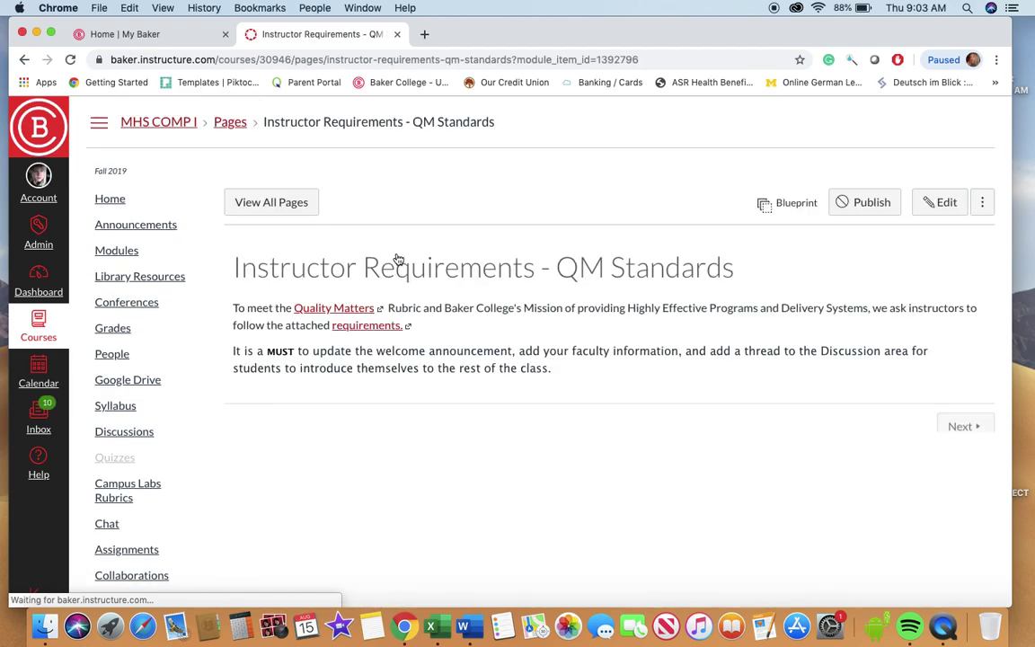
pyautogui.scroll(-1, 526, 440)
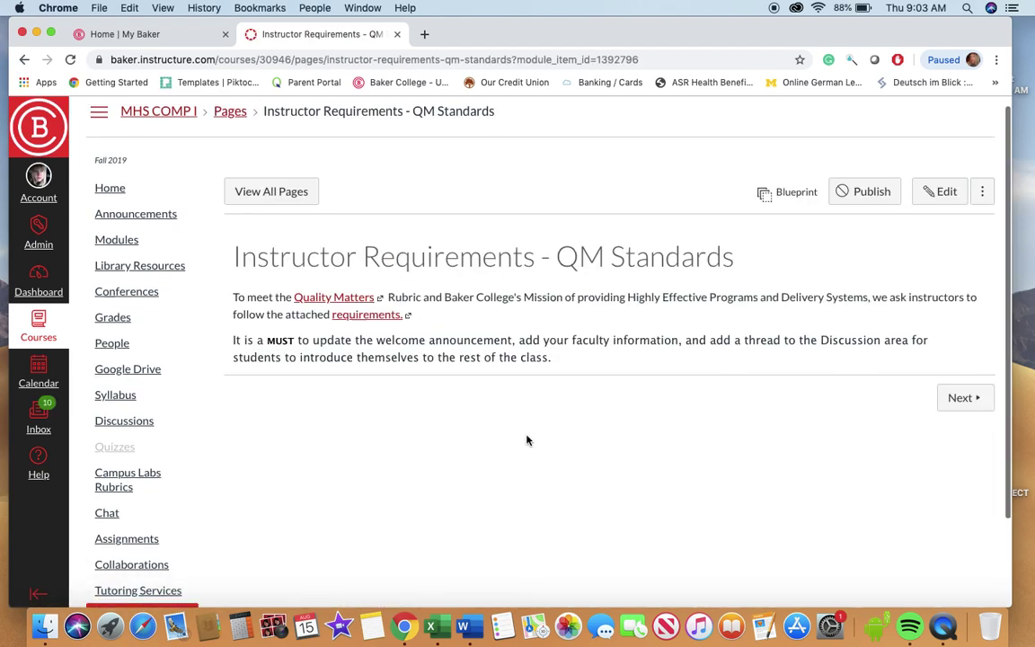
pyautogui.moveTo(385, 337); pyautogui.dragTo(510, 337)
pyautogui.moveTo(582, 337); pyautogui.dragTo(664, 340)
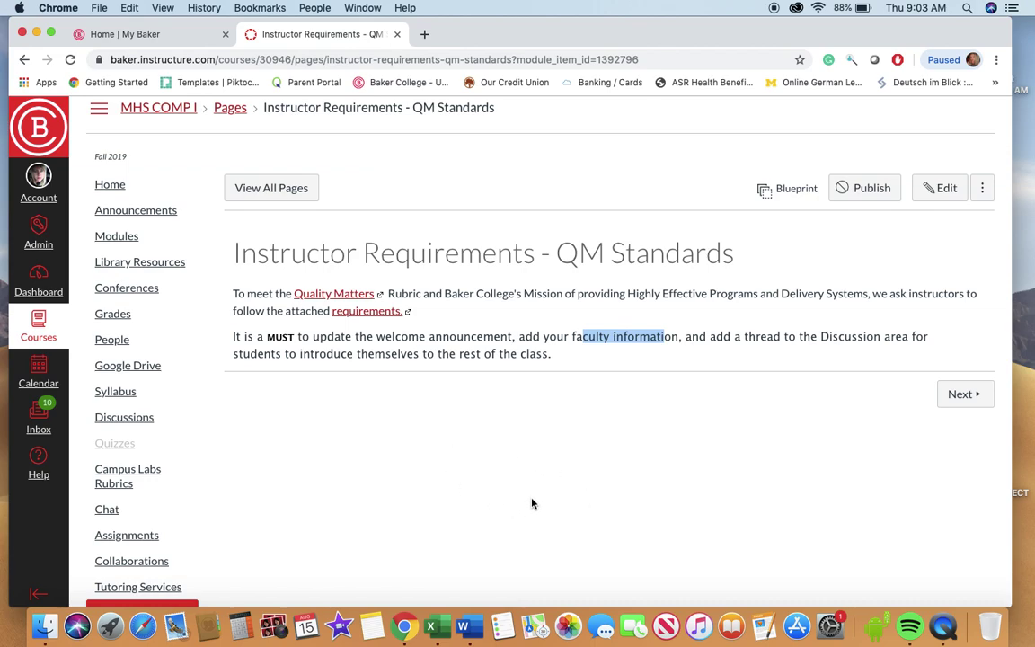
# - Open the Welcome! announcement from the course's Announcements and review its greeting, Teacher Intro video, OER video and Canvas orientation notes
pyautogui.click(129, 214)
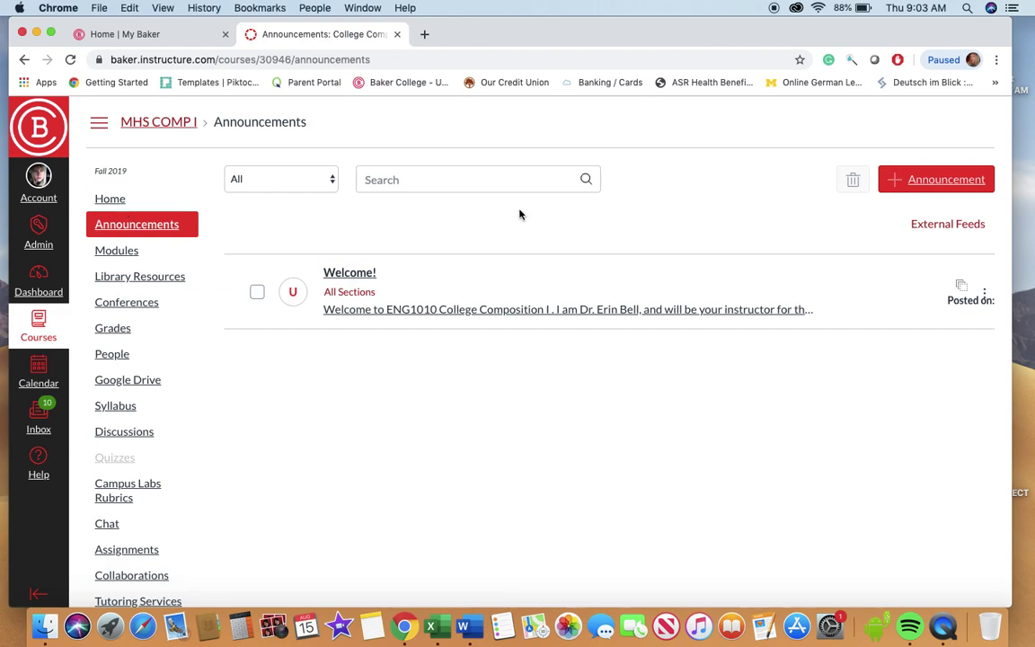
pyautogui.click(517, 311)
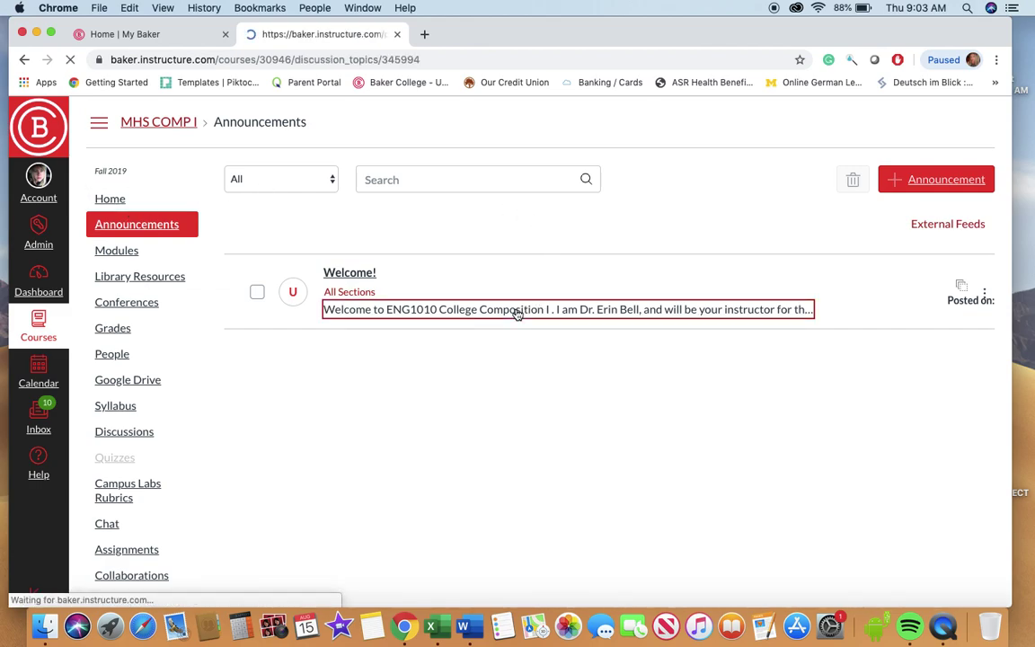
pyautogui.scroll(-4, 524, 434)
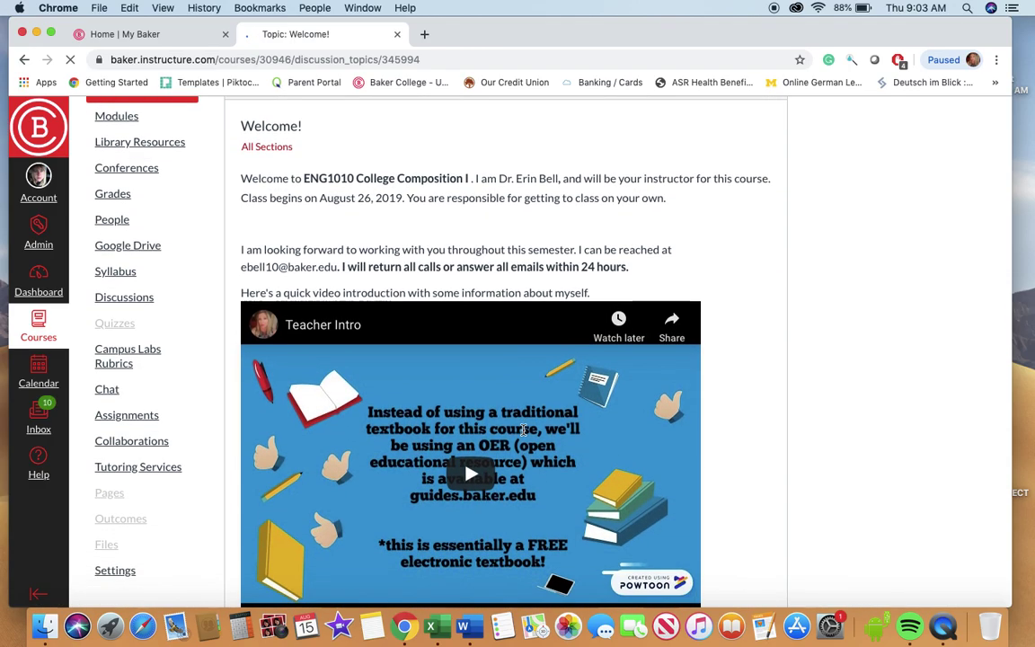
pyautogui.scroll(-3, 543, 401)
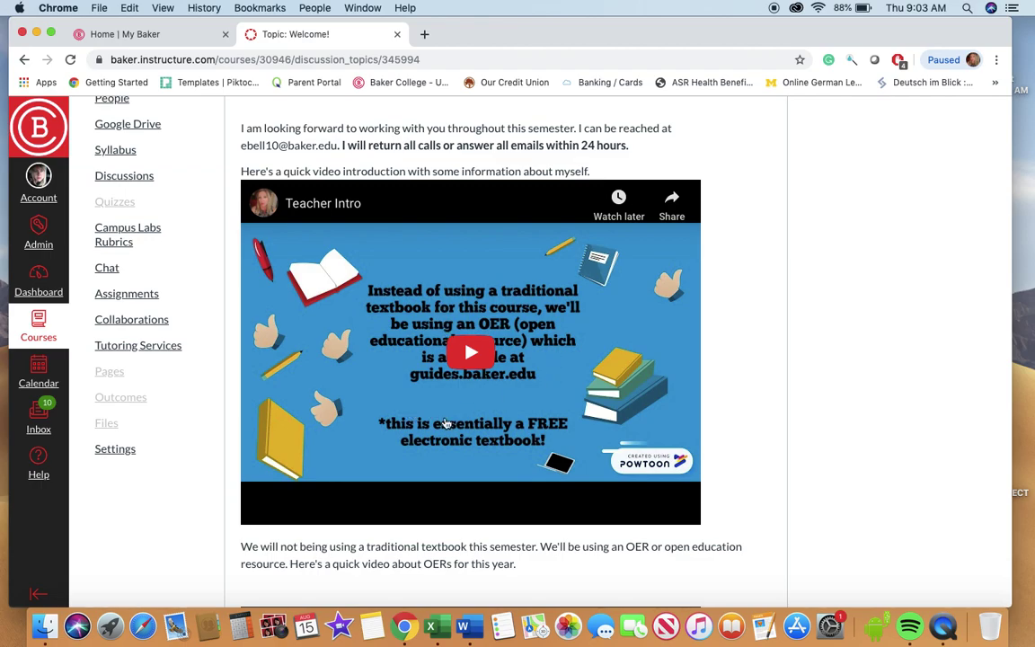
pyautogui.scroll(2, 586, 443)
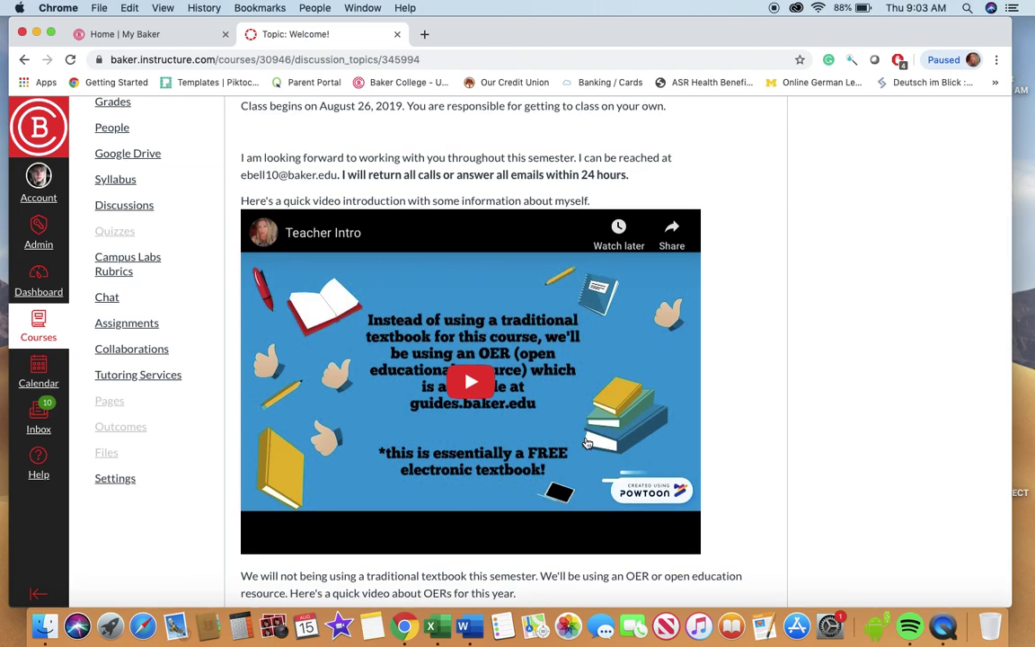
pyautogui.scroll(4, 586, 443)
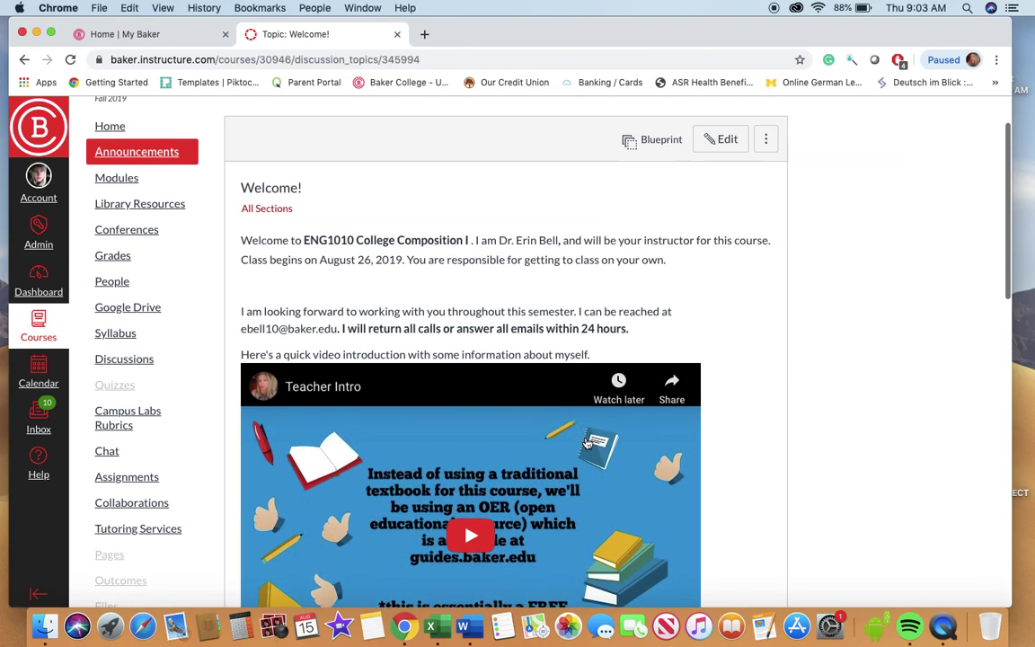
pyautogui.scroll(-1, 586, 443)
pyautogui.scroll(-6, 586, 443)
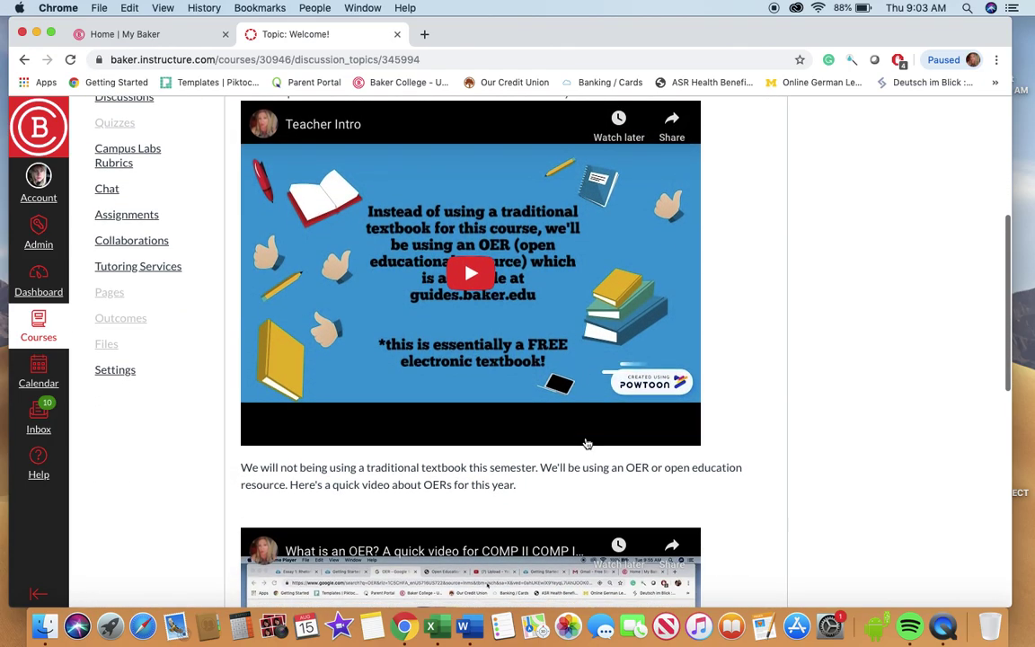
pyautogui.scroll(5, 586, 443)
pyautogui.scroll(3, 586, 443)
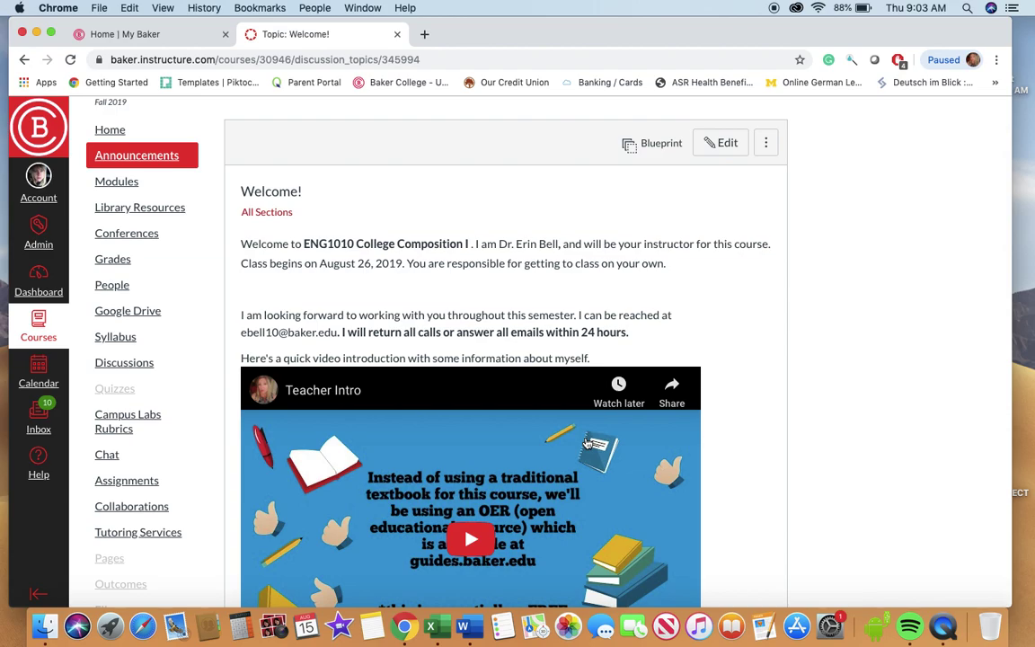
pyautogui.scroll(-3, 586, 443)
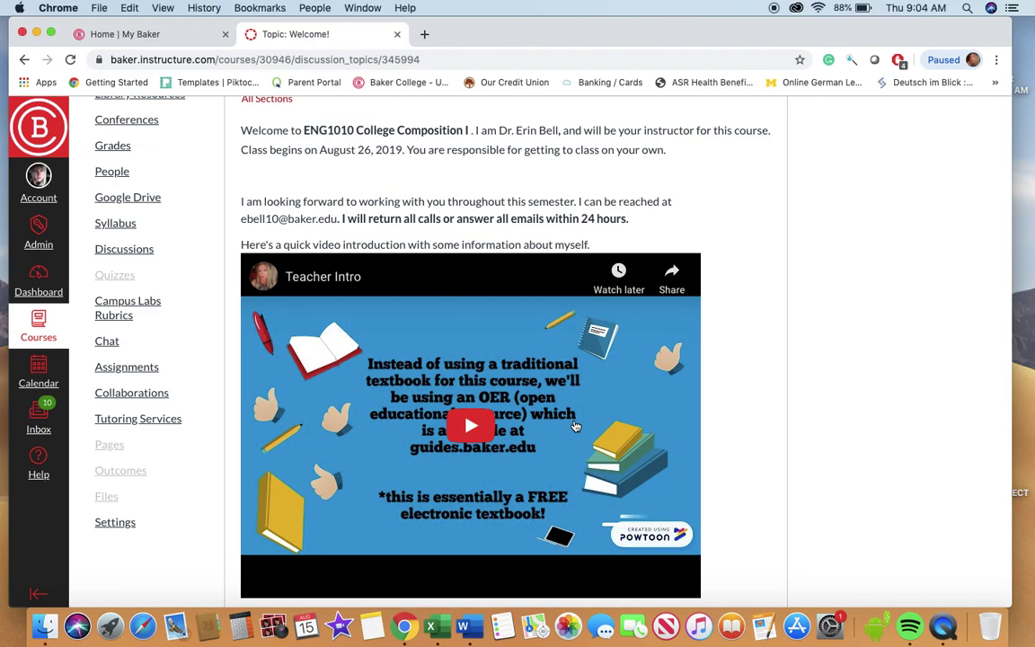
pyautogui.scroll(-9, 850, 357)
pyautogui.scroll(-12, 676, 346)
pyautogui.scroll(4, 677, 335)
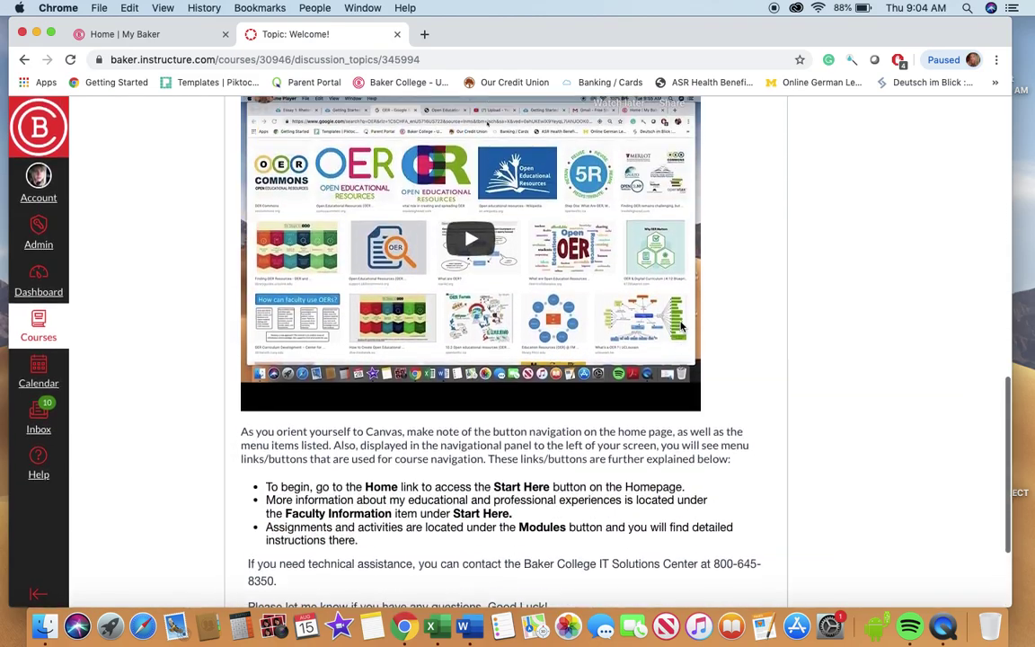
pyautogui.scroll(8, 681, 327)
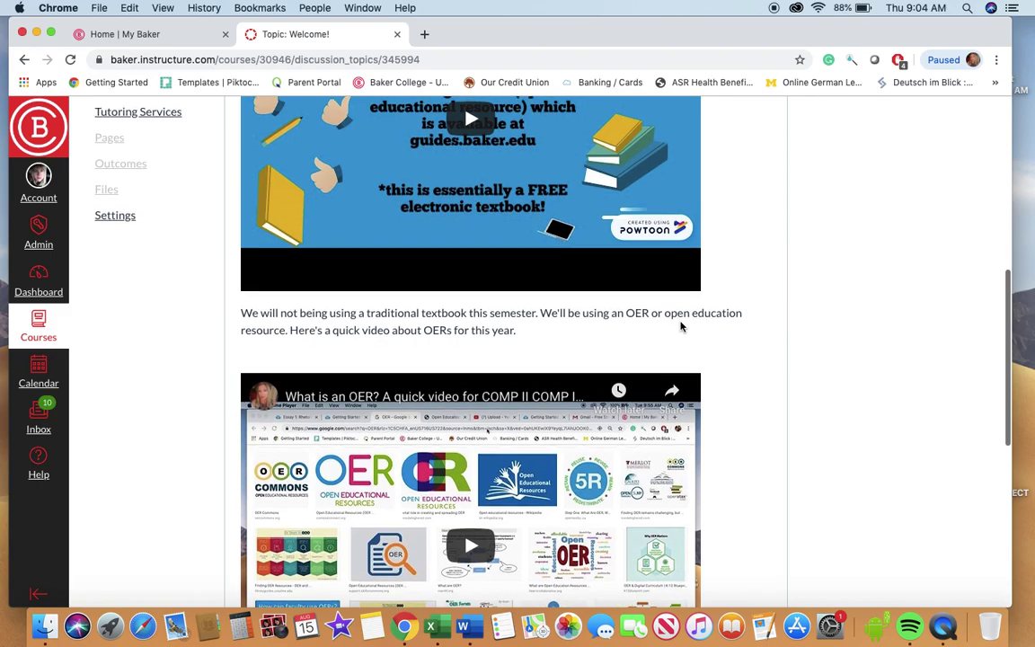
pyautogui.scroll(2, 682, 325)
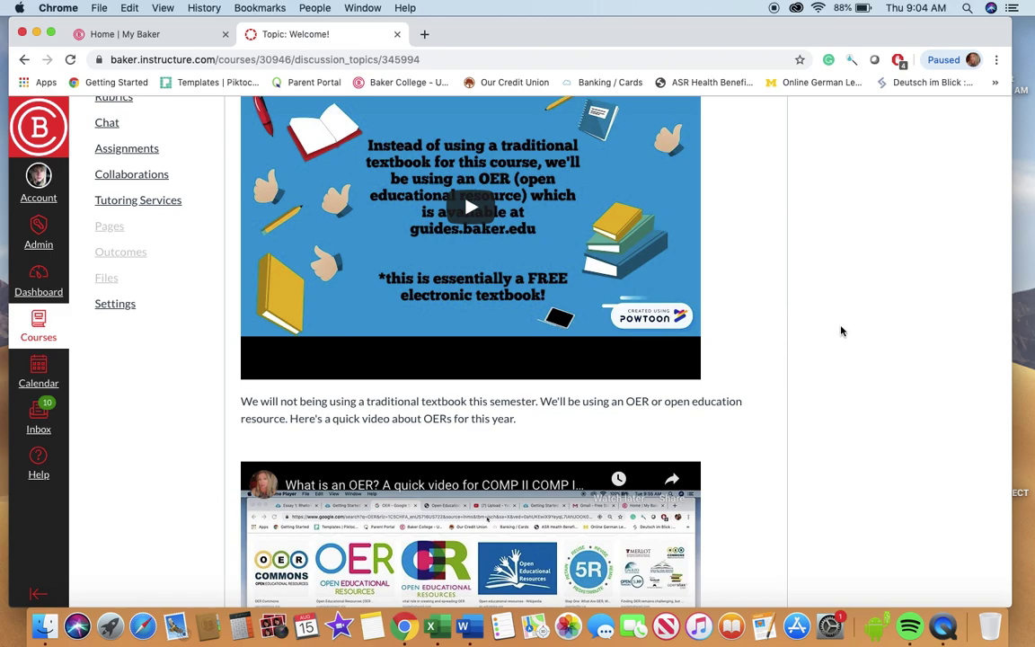
pyautogui.rightClick(946, 635)
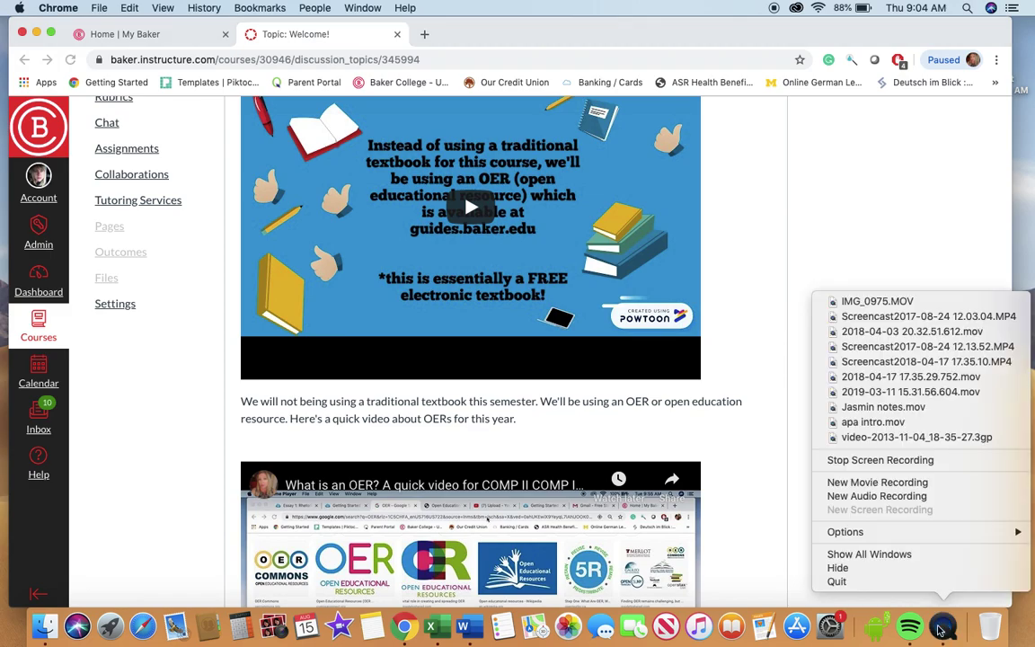